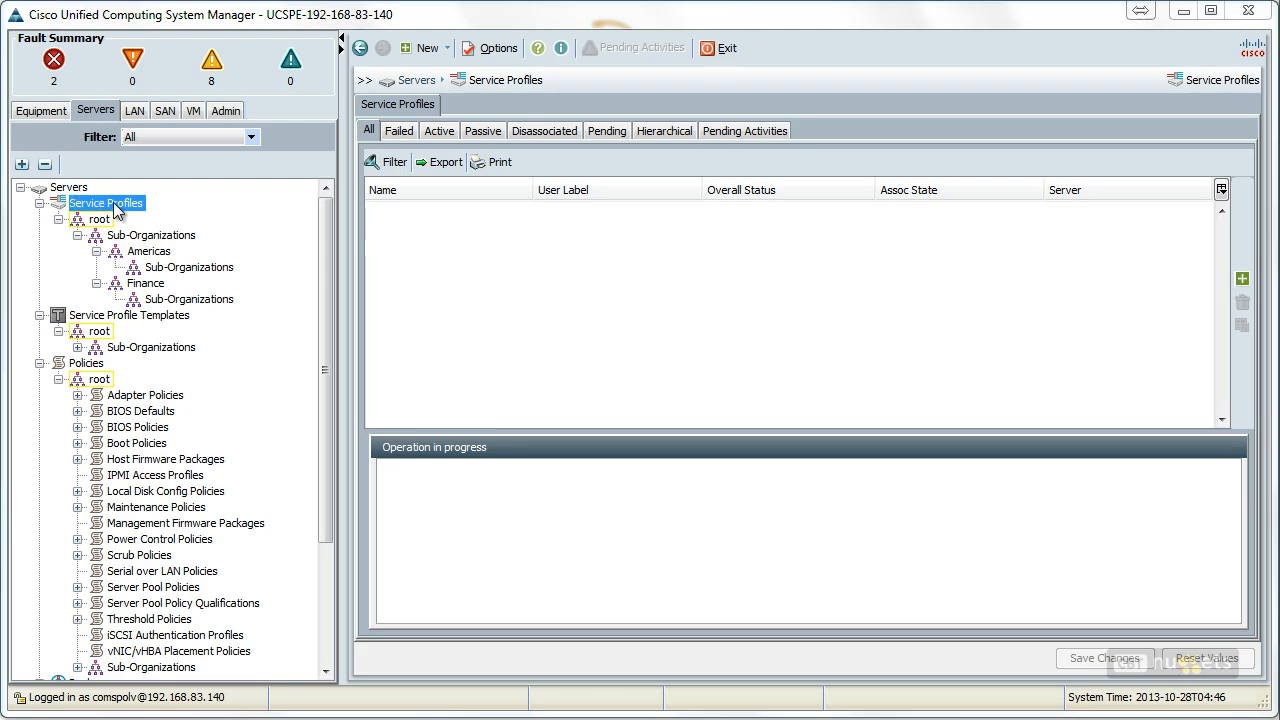
pyautogui.rightClick(116, 210)
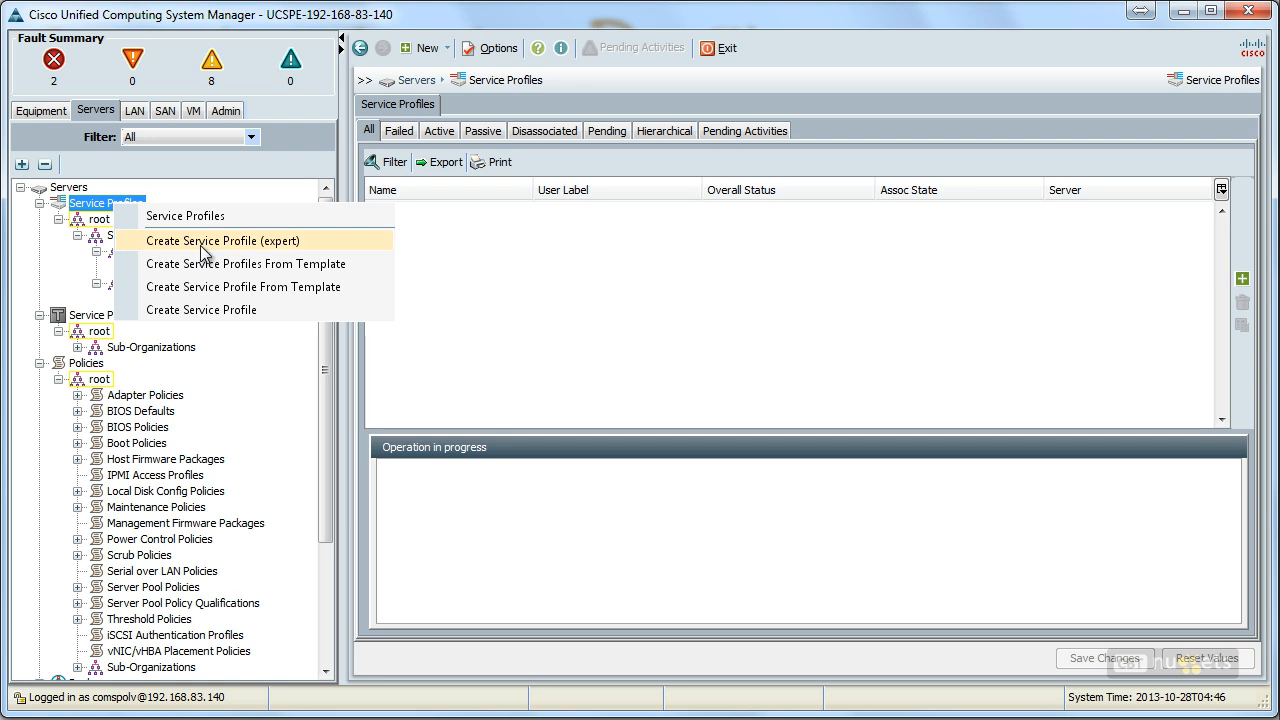
pyautogui.click(271, 310)
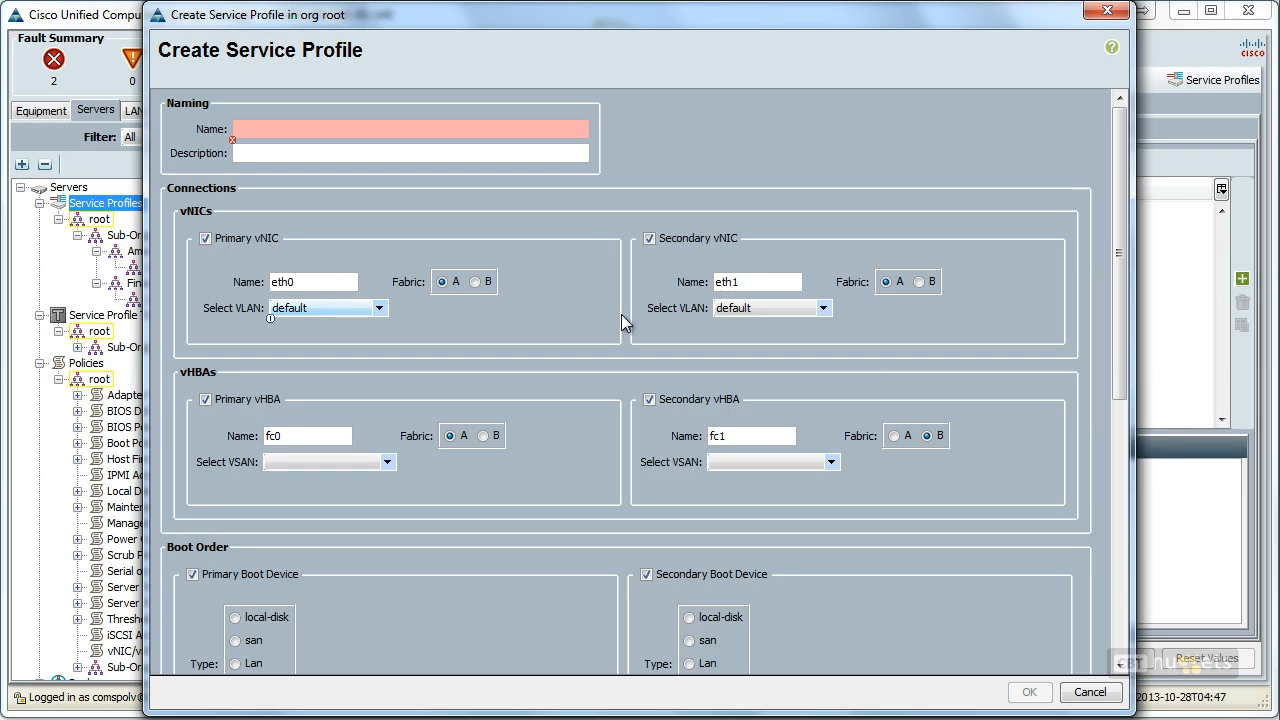
pyautogui.moveTo(1120, 293); pyautogui.dragTo(1096, 542)
pyautogui.click(229, 397)
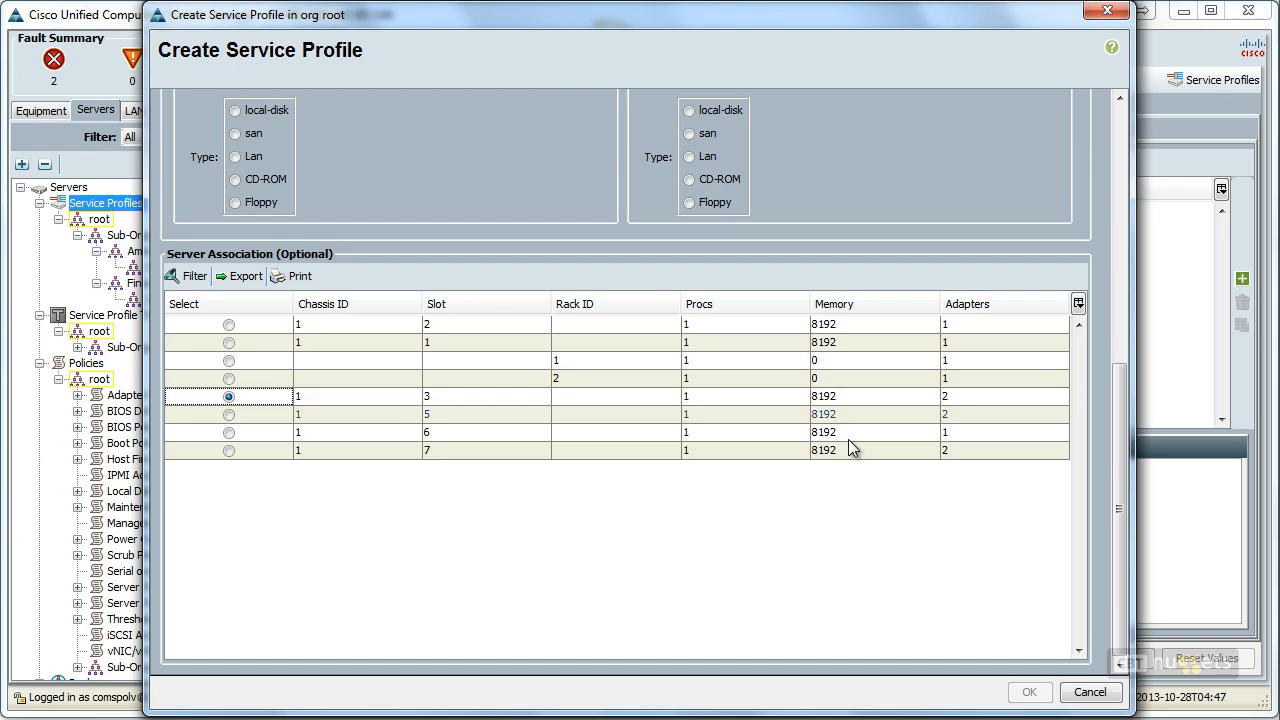
pyautogui.moveTo(1115, 505); pyautogui.dragTo(1113, 225)
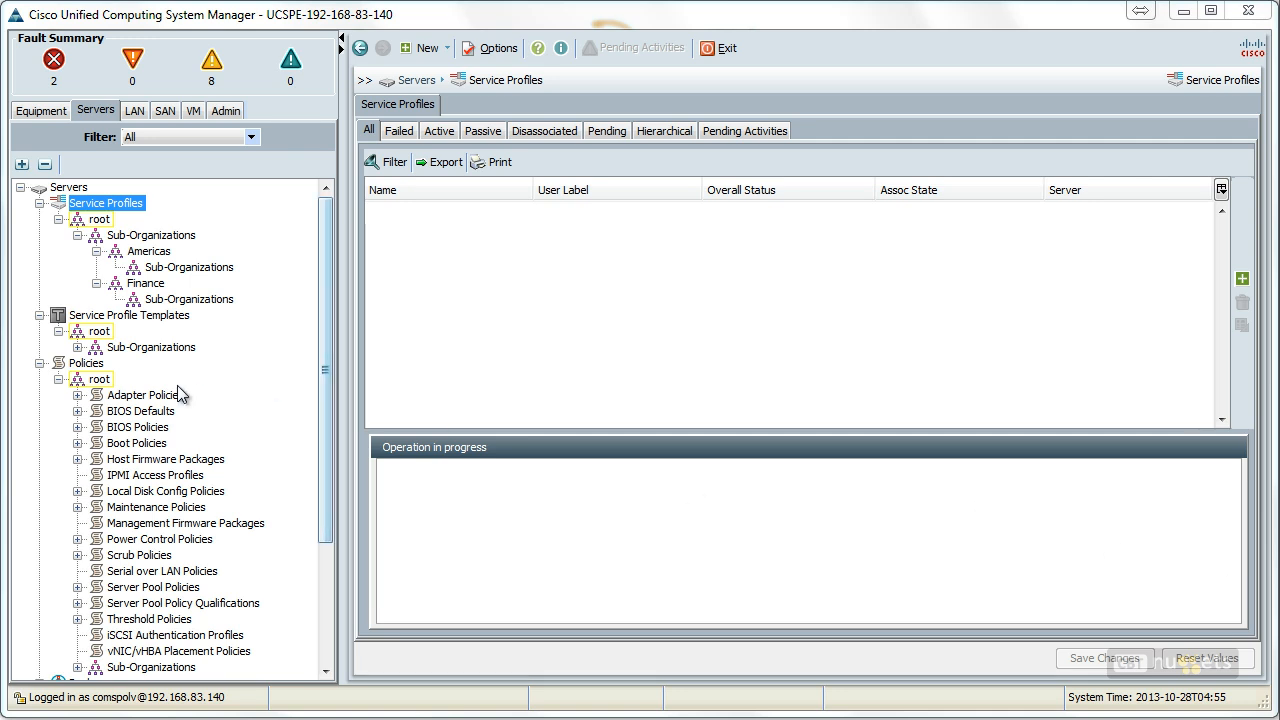
# Start creating an expert service profile under the root organization and name it TEST
pyautogui.rightClick(122, 208)
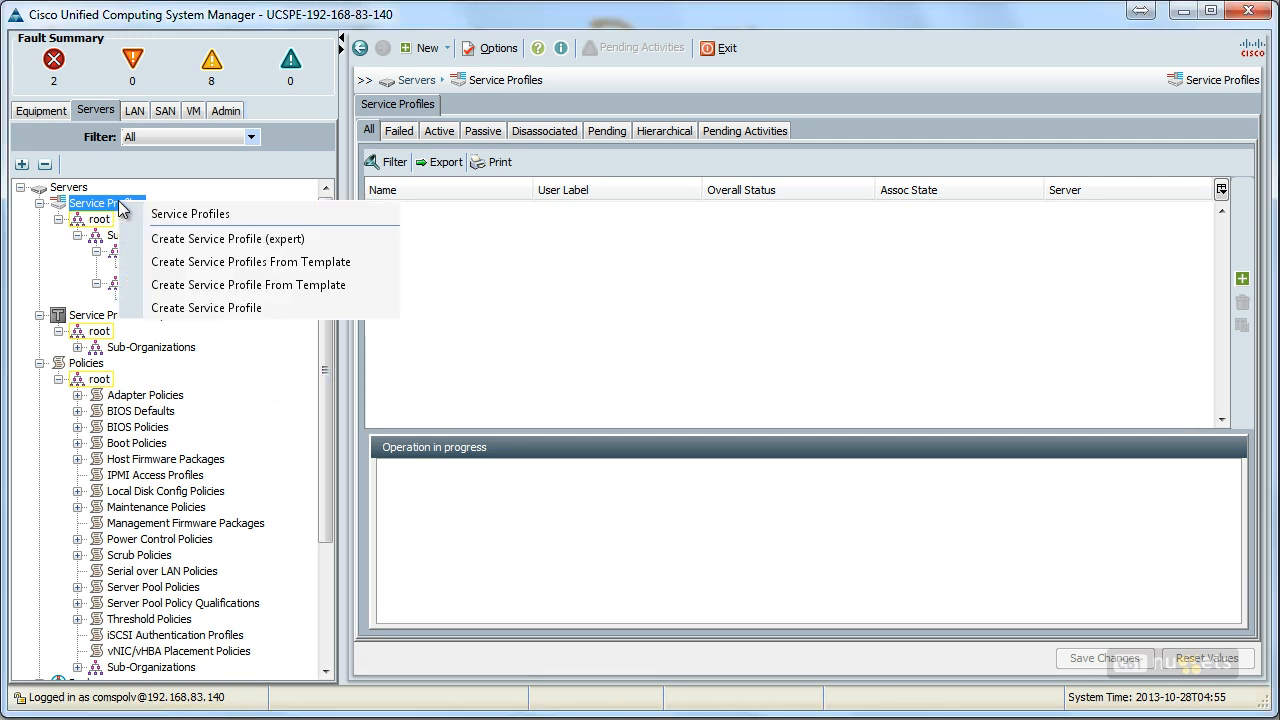
pyautogui.click(174, 239)
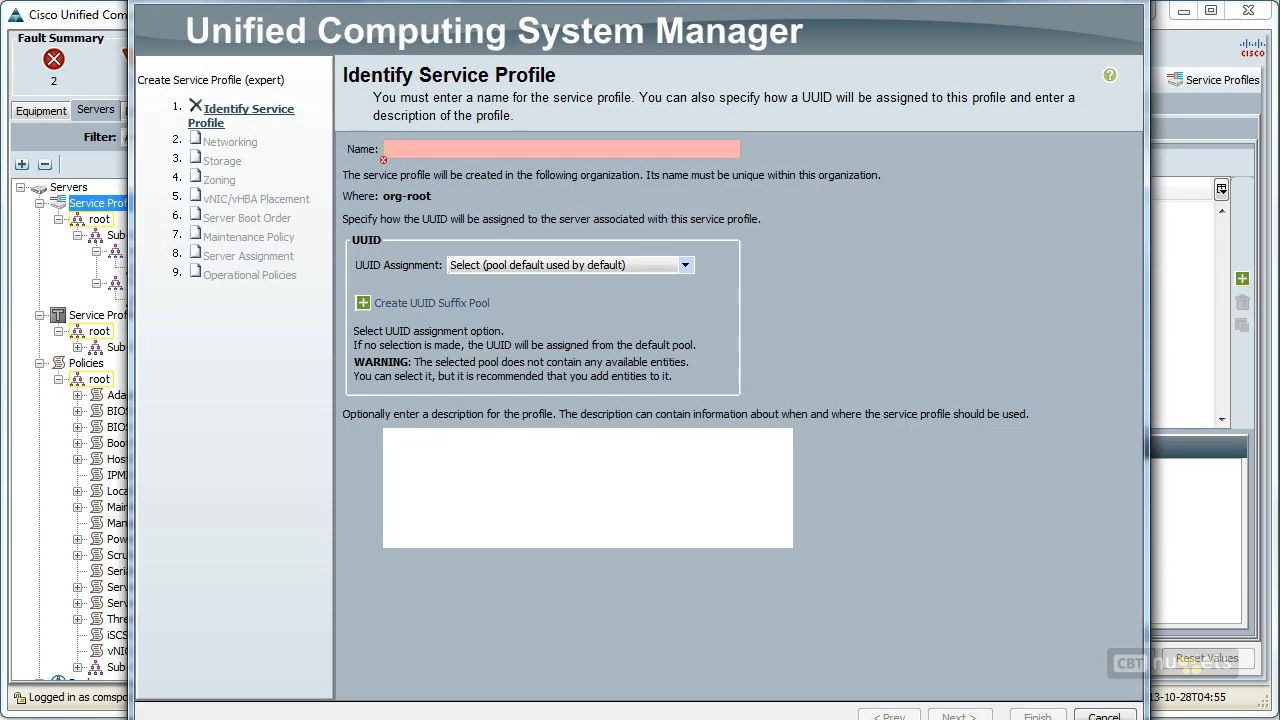
pyautogui.moveTo(500, 2); pyautogui.dragTo(497, 26)
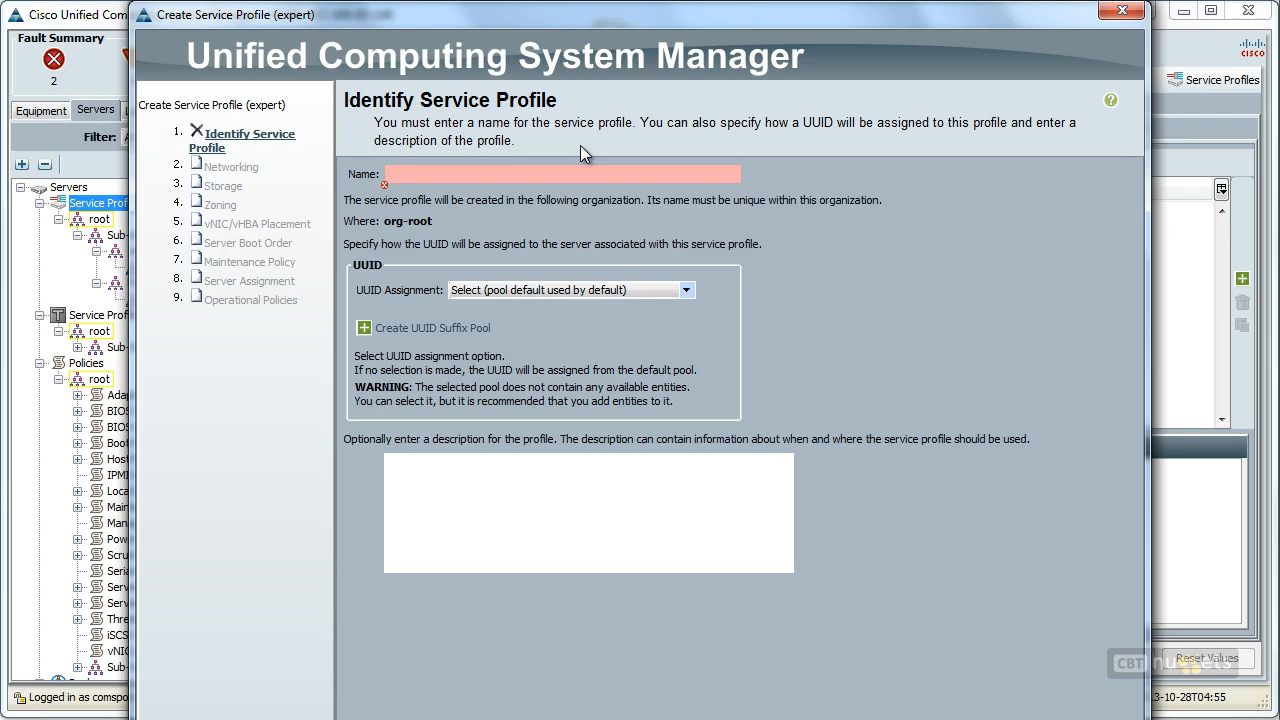
pyautogui.moveTo(745, 20); pyautogui.dragTo(751, 0)
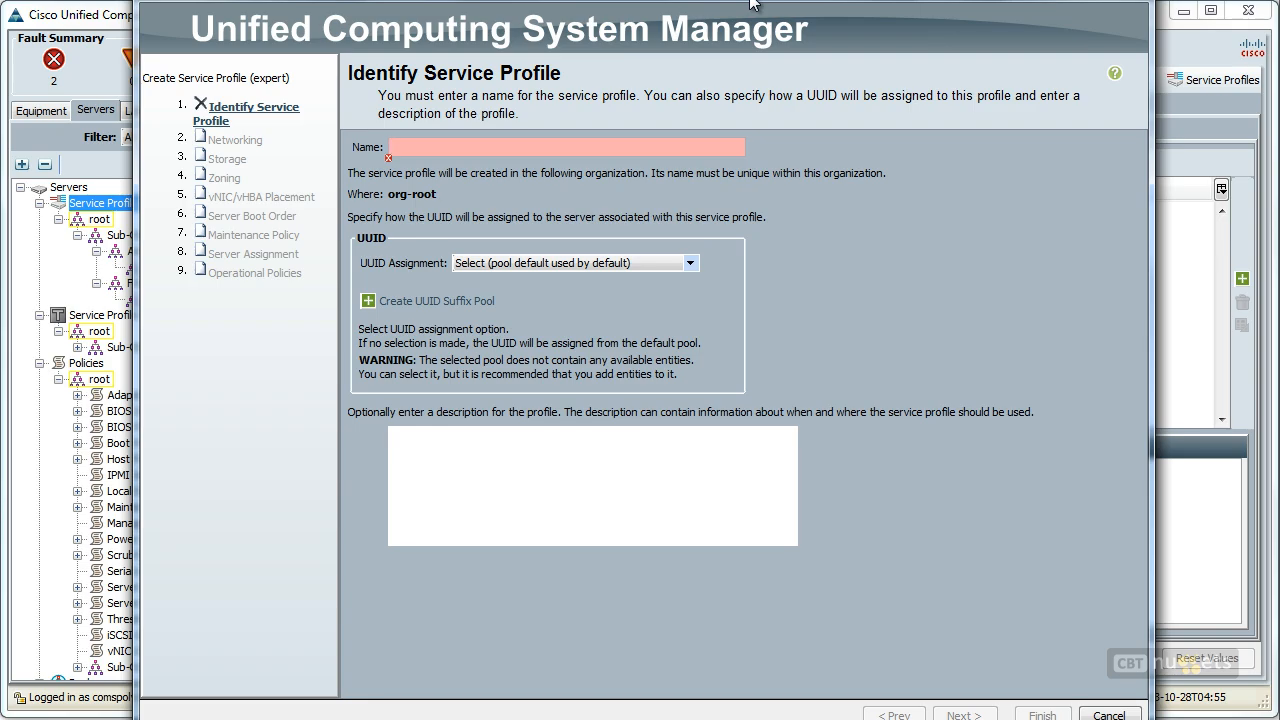
pyautogui.write('TEST')
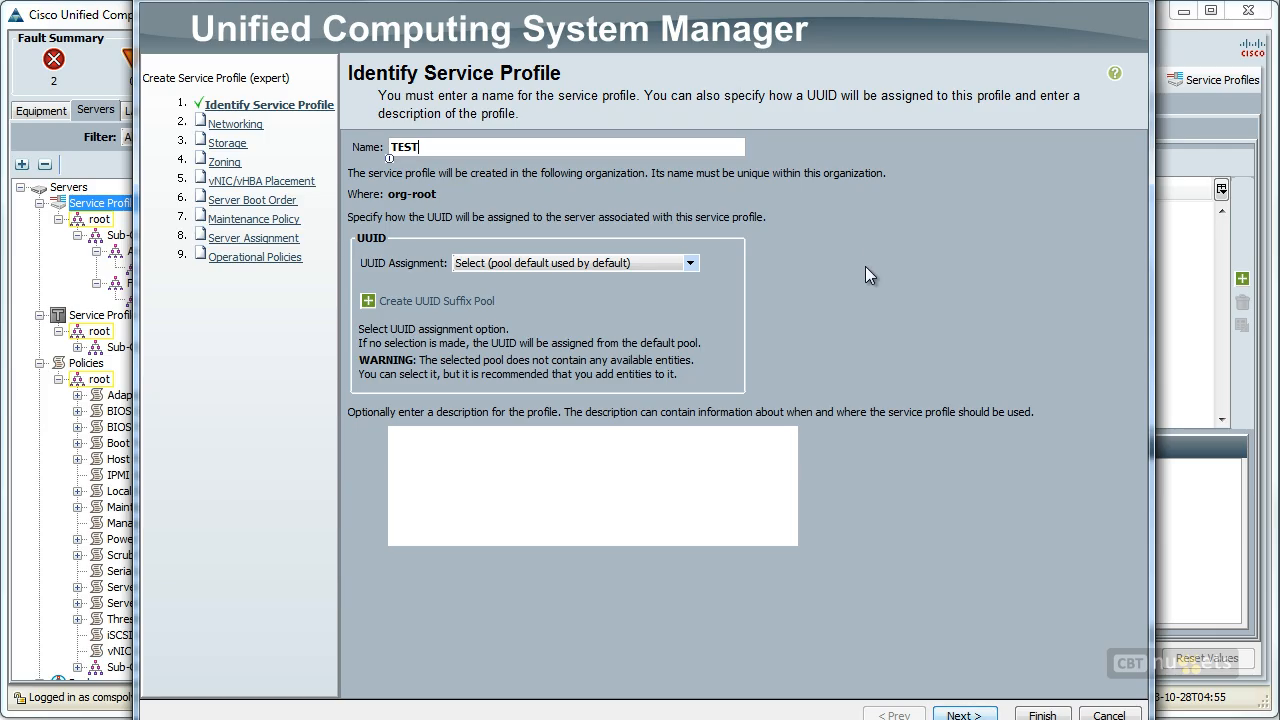
# Assign the profile's UUID from SAMPLE-POOL and continue to the Networking page
pyautogui.click(690, 264)
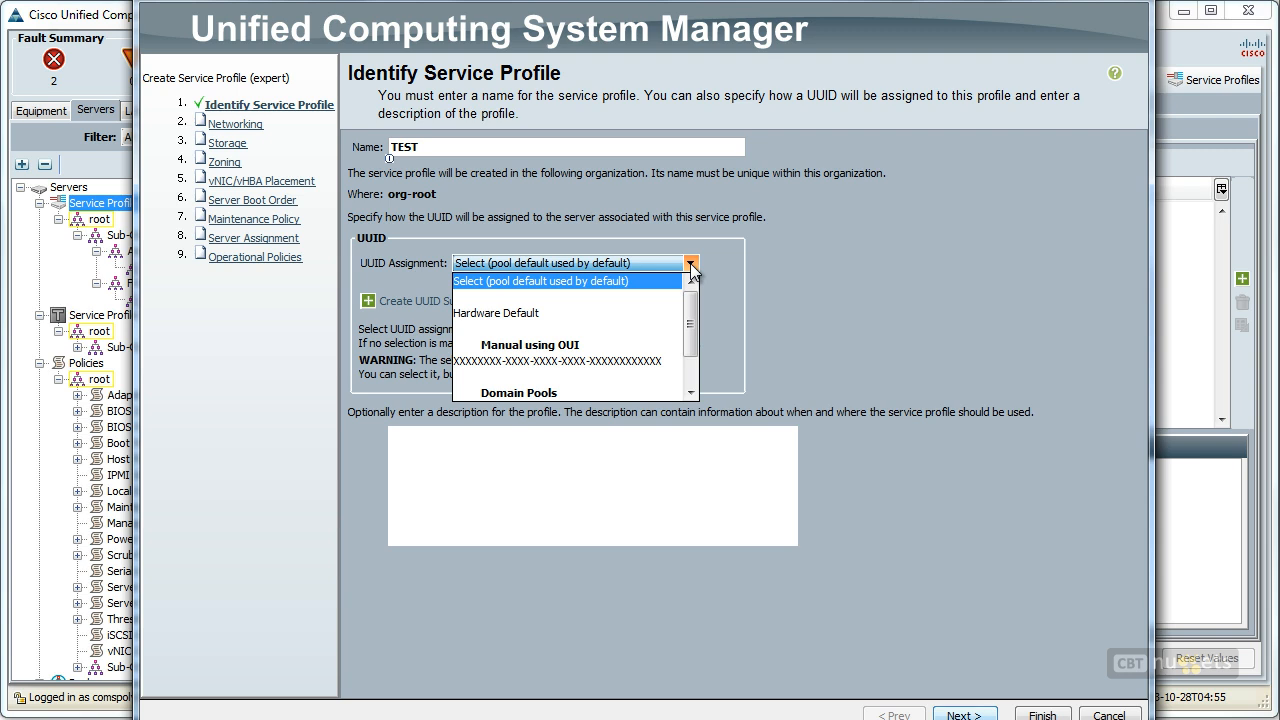
pyautogui.moveTo(695, 312); pyautogui.dragTo(697, 378)
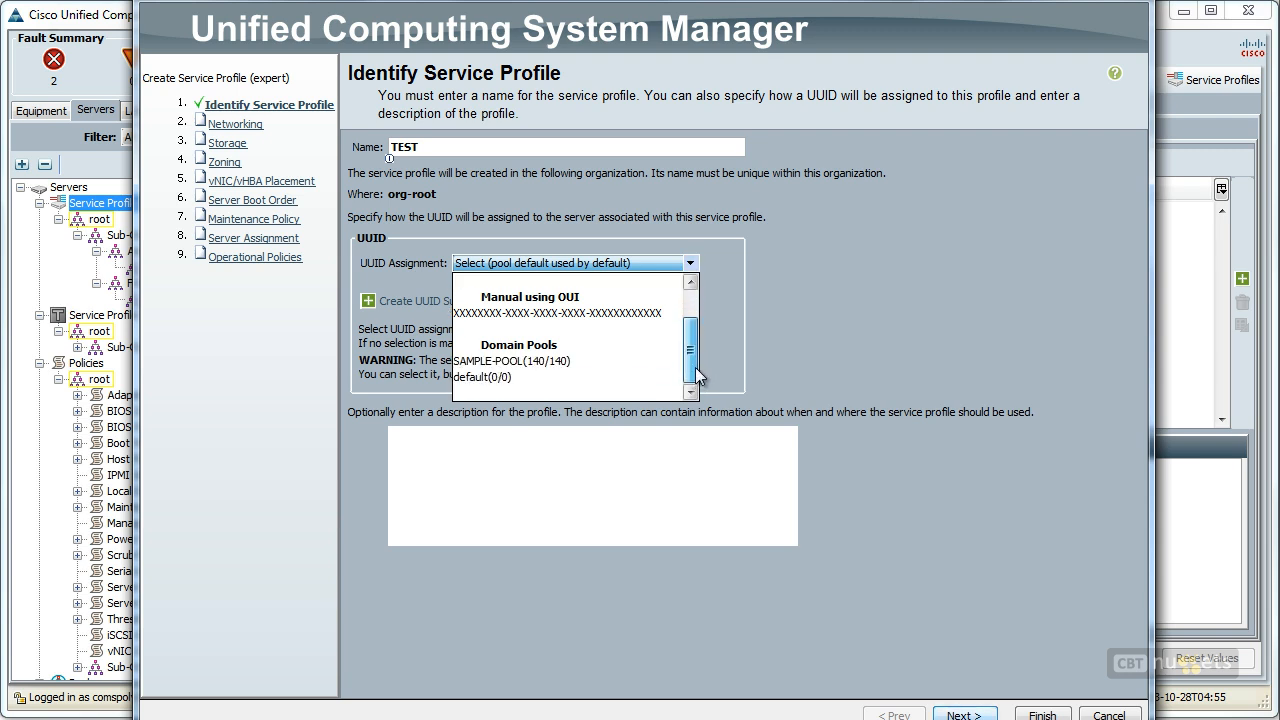
pyautogui.click(610, 361)
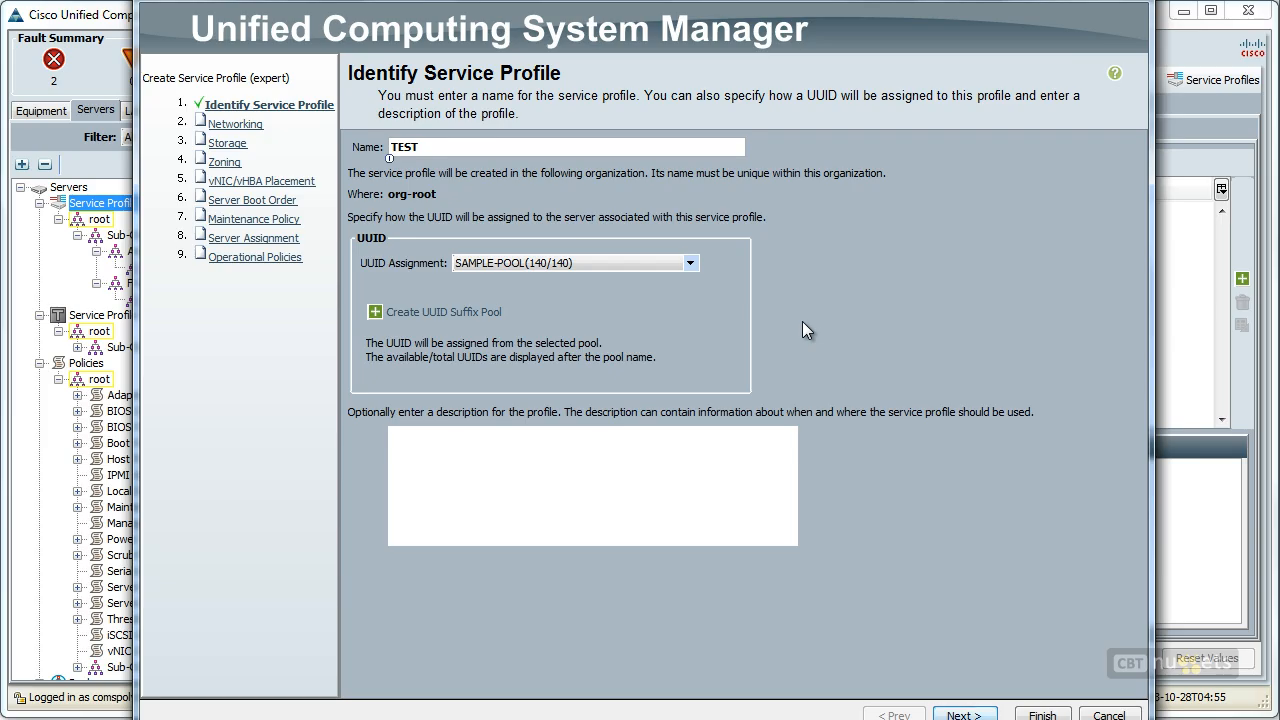
pyautogui.click(481, 477)
pyautogui.click(963, 714)
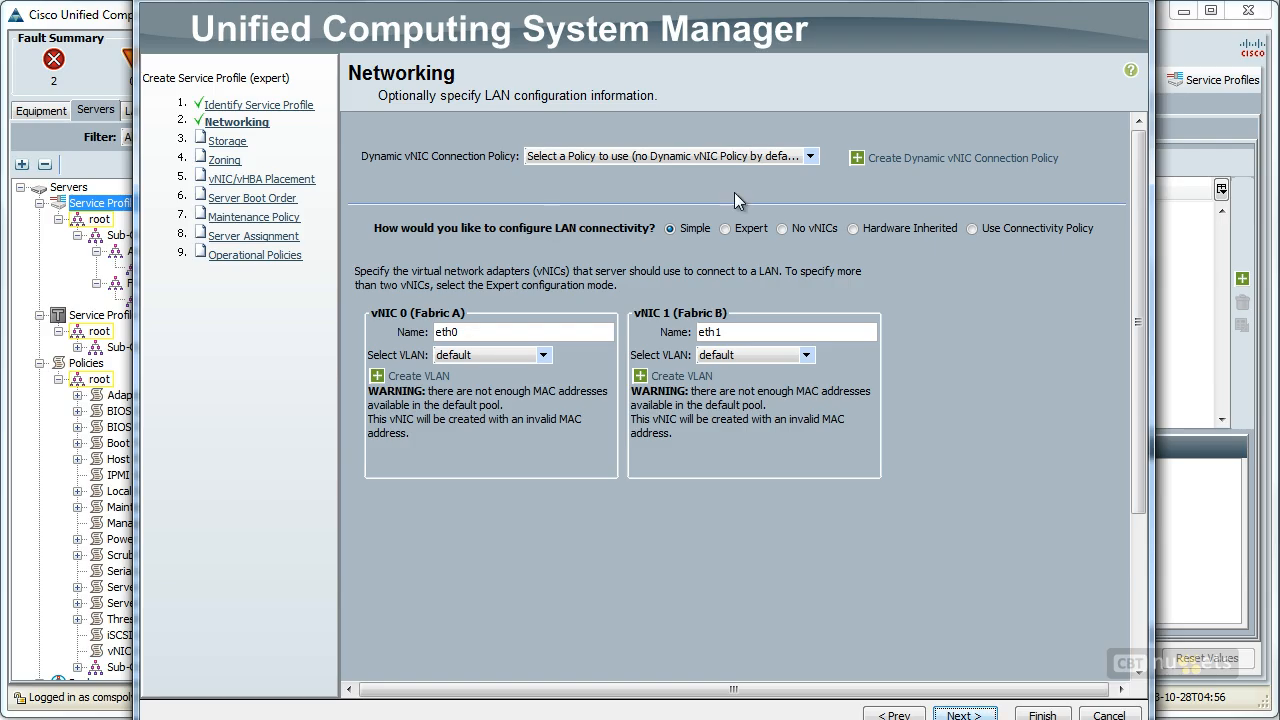
# Look through the dynamic vNIC policy choices and the Expert, No vNICs and Hardware Inherited LAN connectivity modes, returning to Simple
pyautogui.click(811, 157)
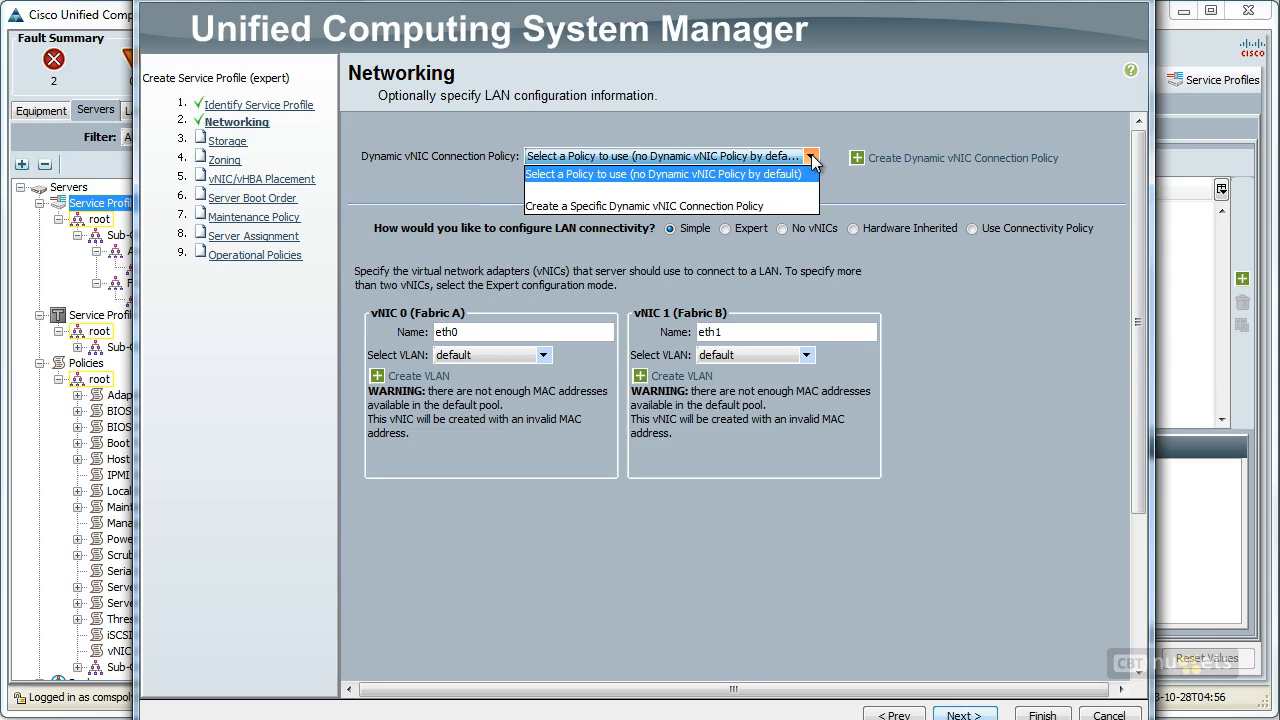
pyautogui.click(812, 158)
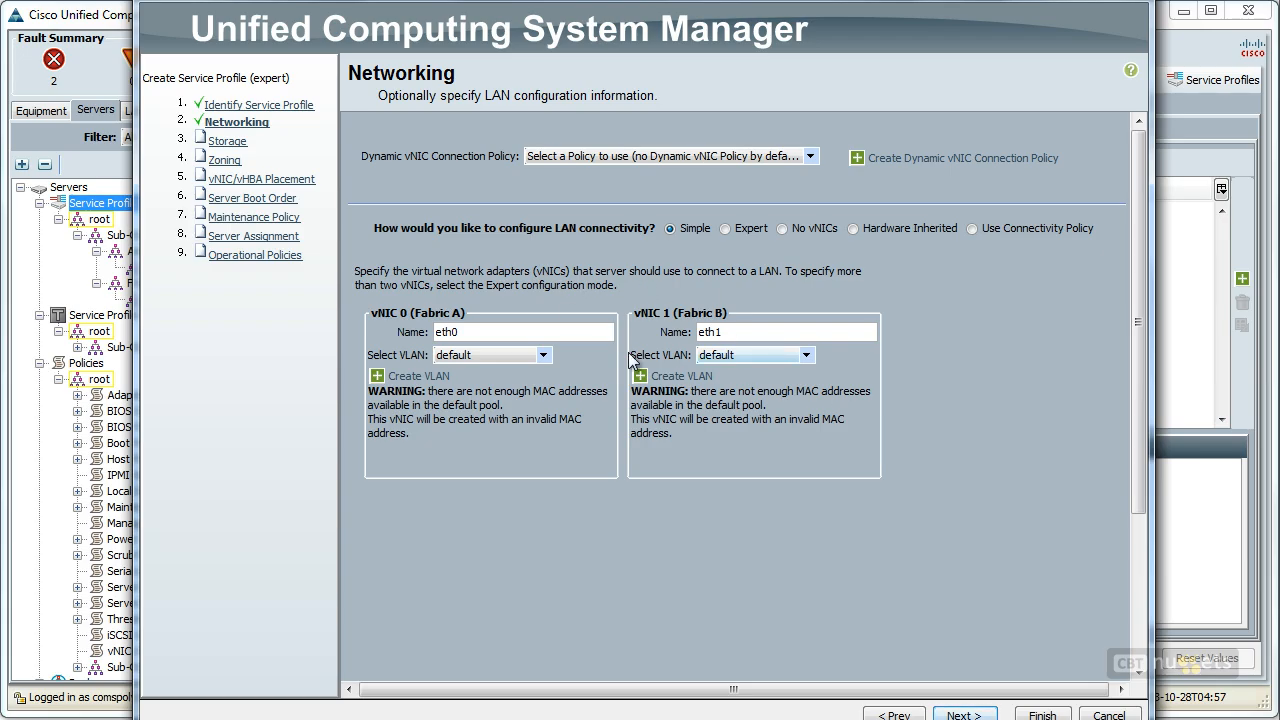
pyautogui.click(726, 228)
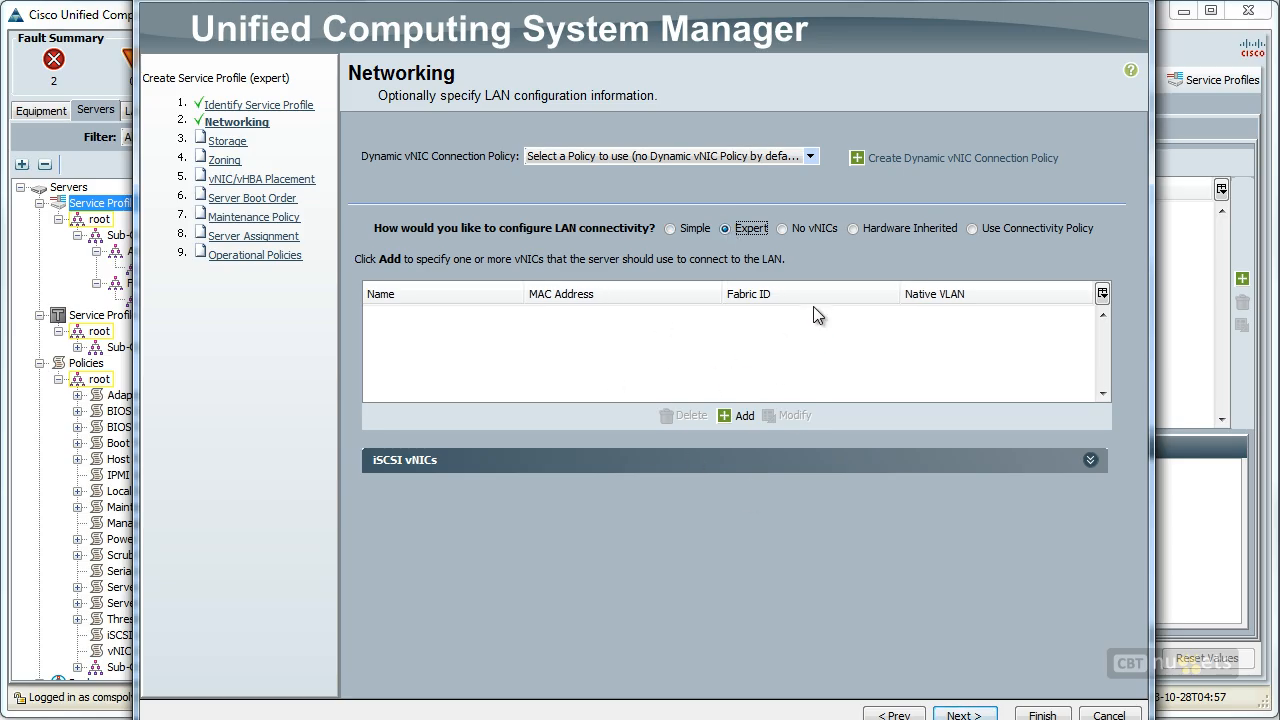
pyautogui.click(782, 228)
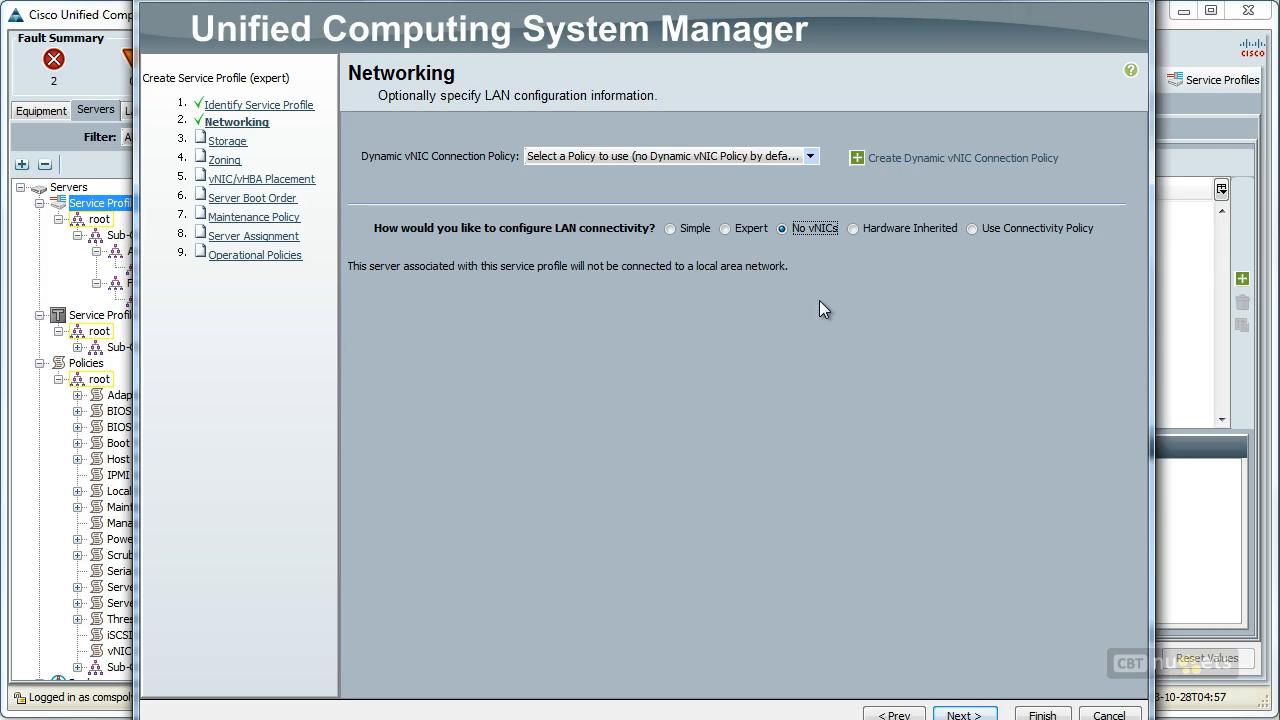
pyautogui.click(852, 228)
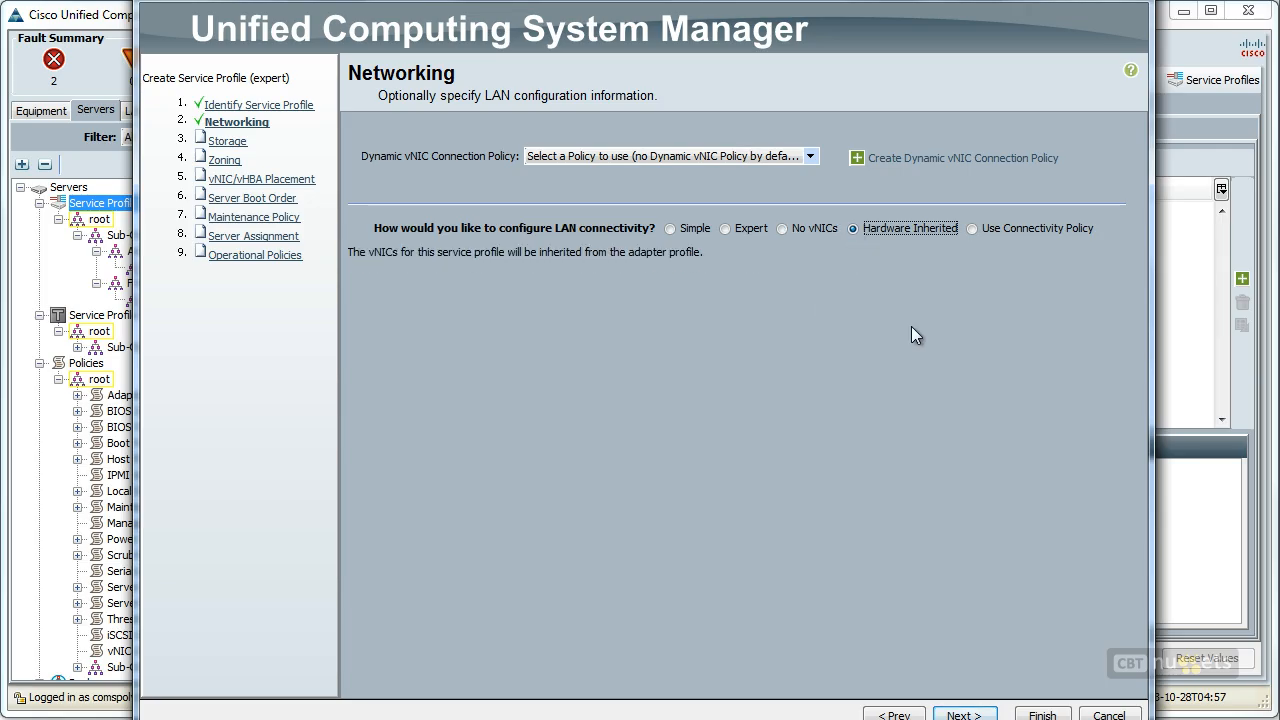
pyautogui.click(669, 229)
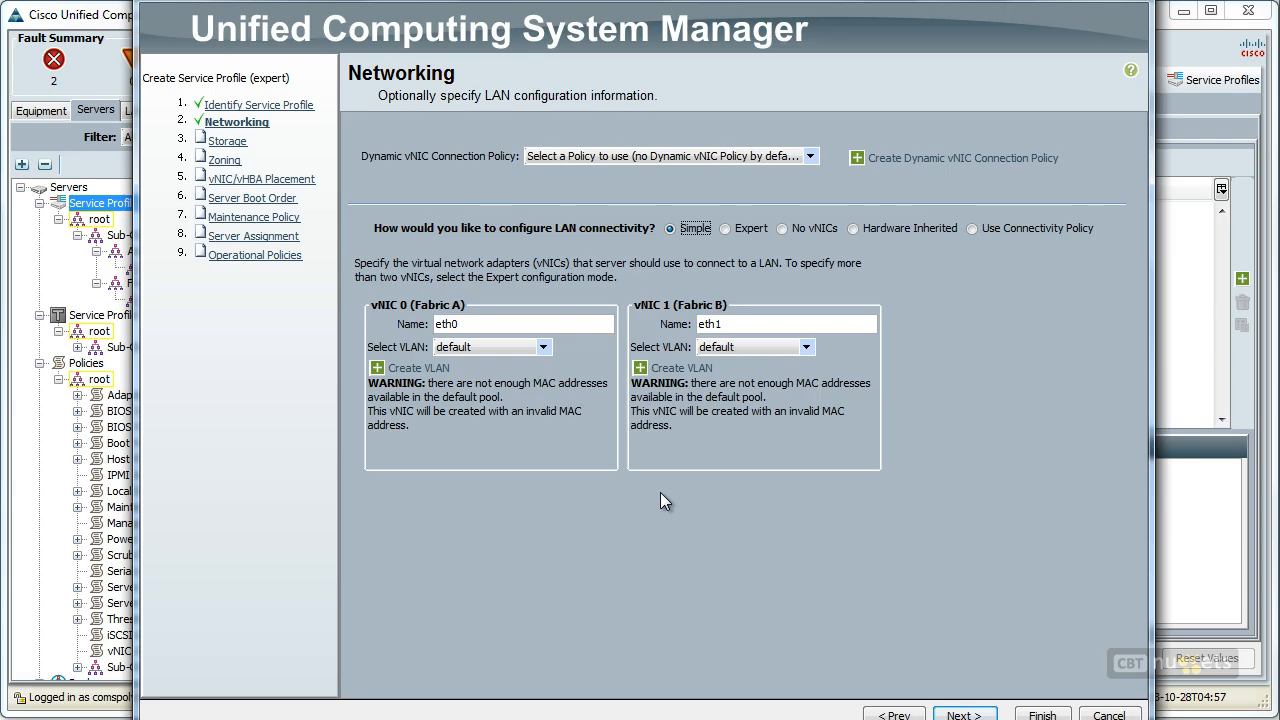
# Accept the current networking, storage, zoning and vNIC/vHBA placement settings, advancing to the Server Boot Order page
pyautogui.click(963, 715)
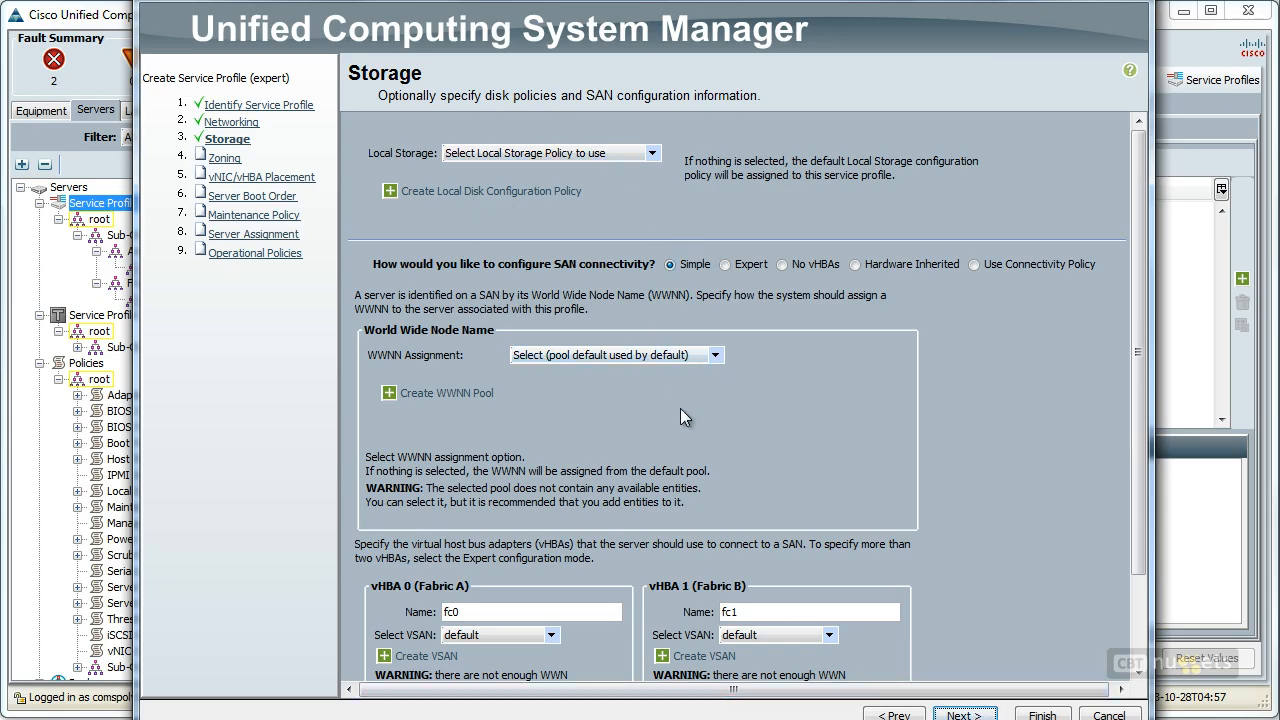
pyautogui.scroll(-3, 750, 385)
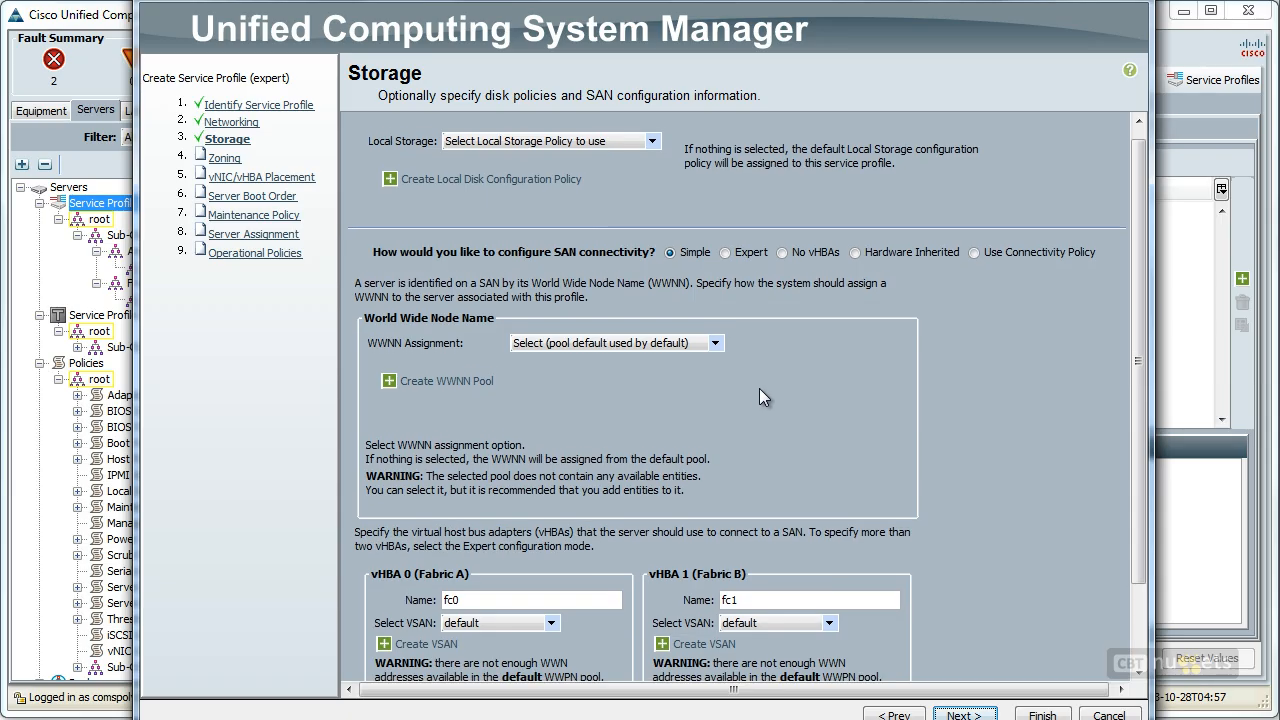
pyautogui.scroll(-6, 770, 400)
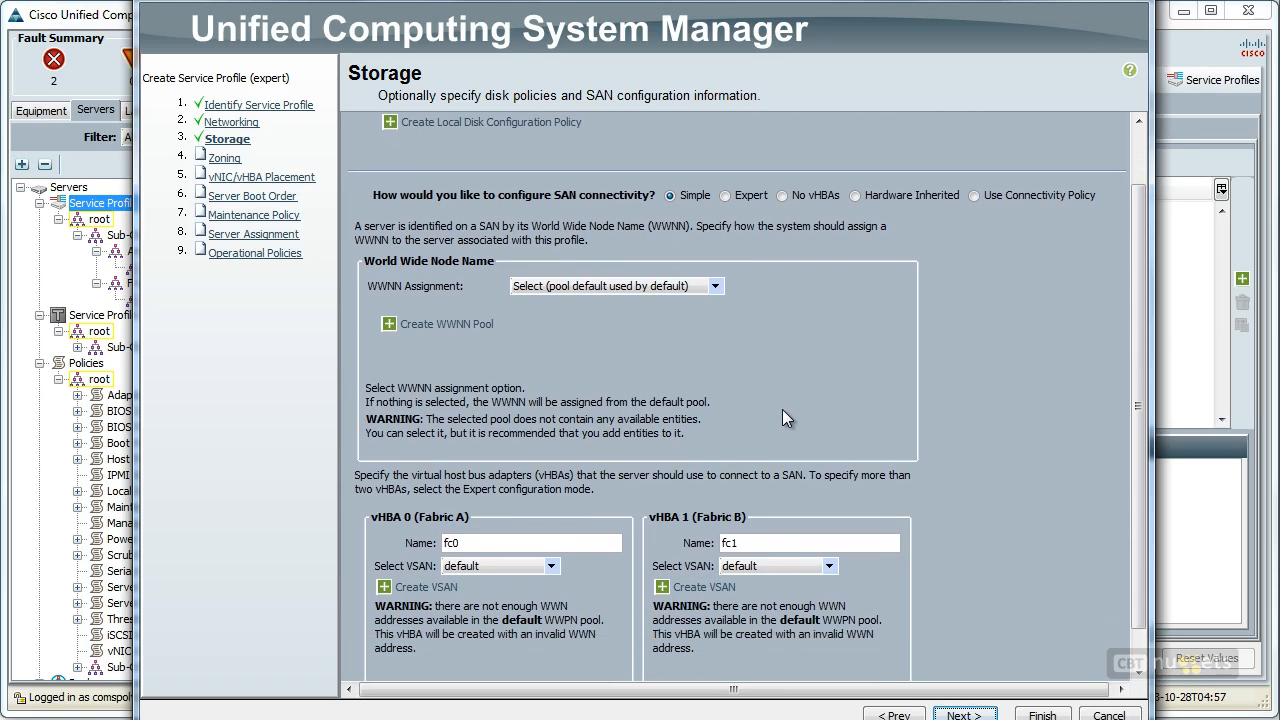
pyautogui.scroll(-4, 790, 420)
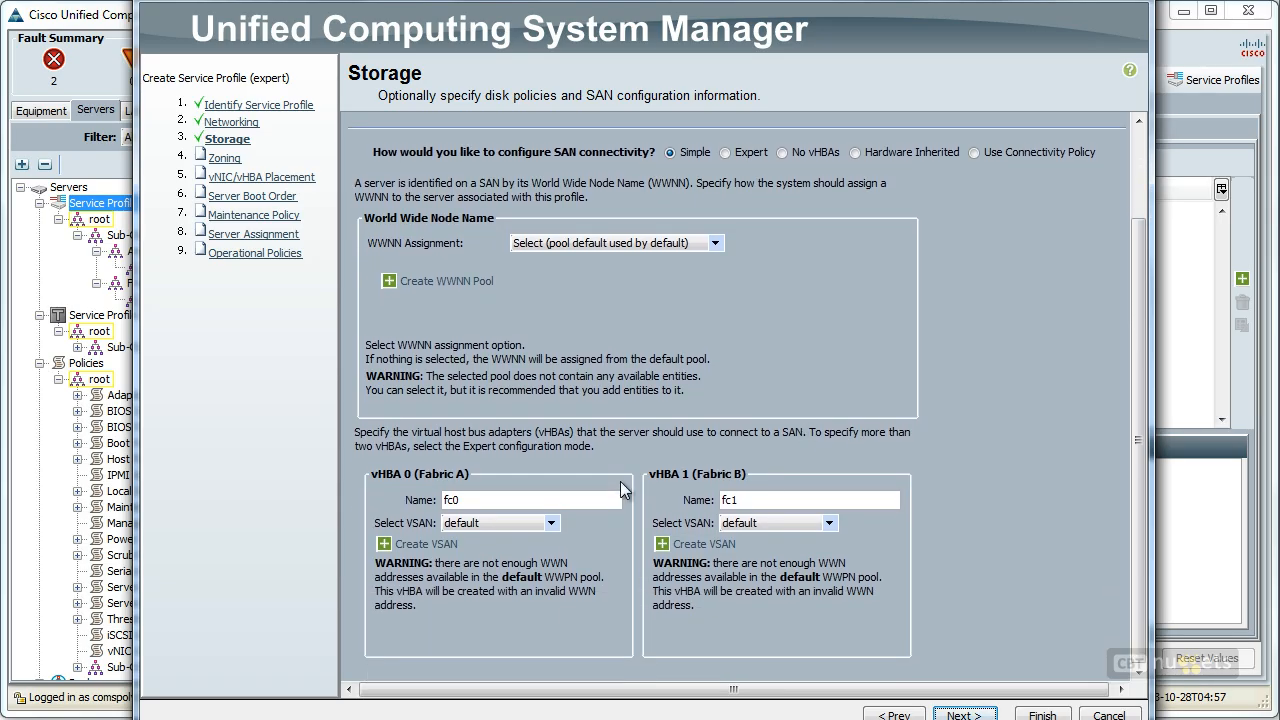
pyautogui.click(977, 715)
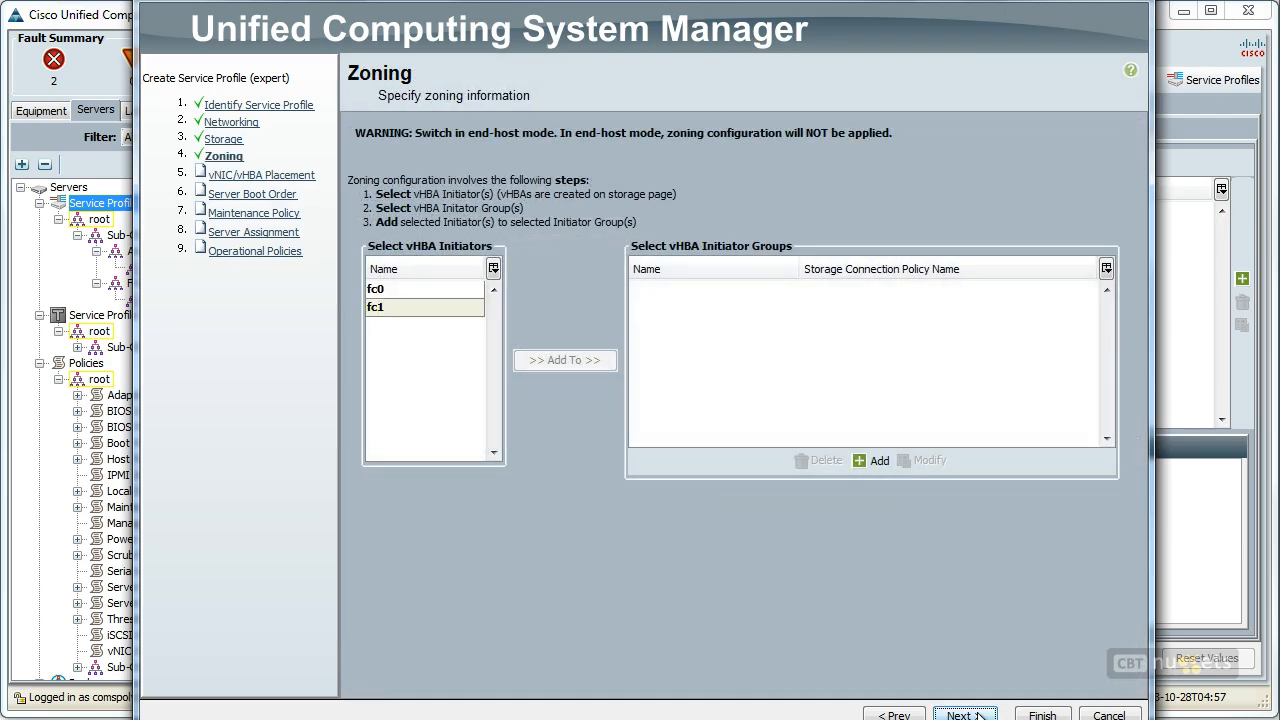
pyautogui.click(978, 716)
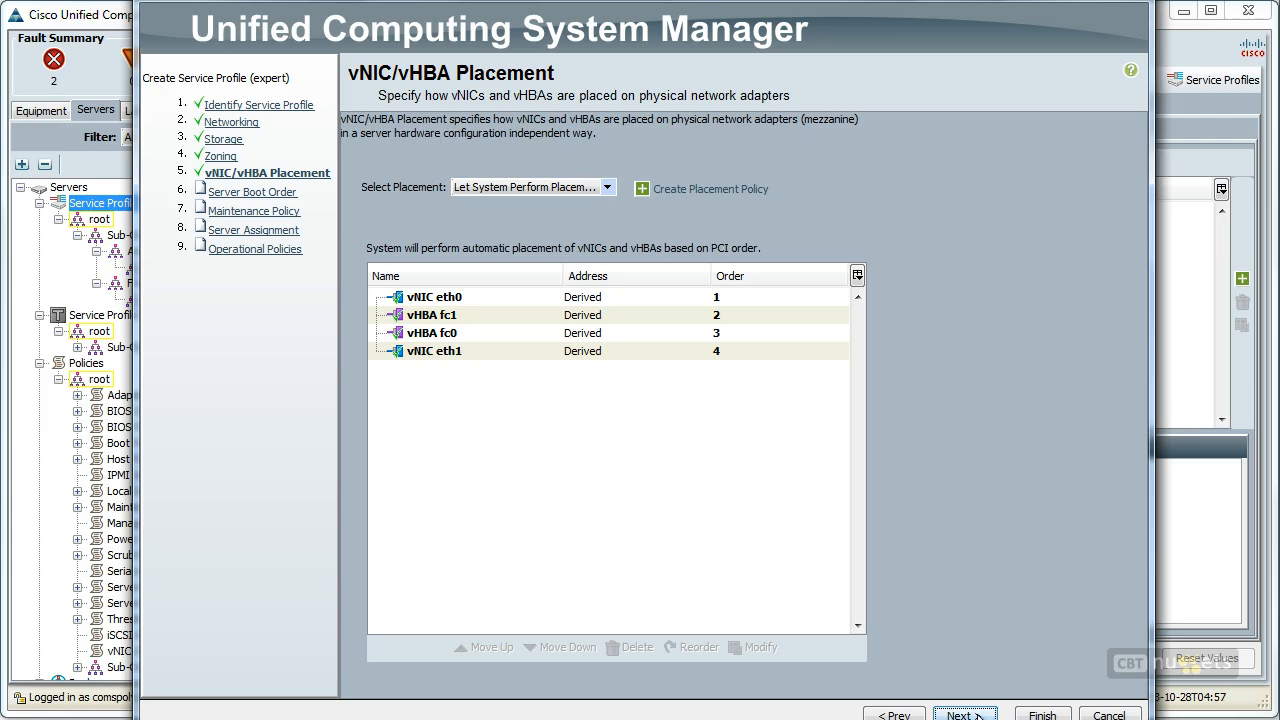
pyautogui.click(962, 714)
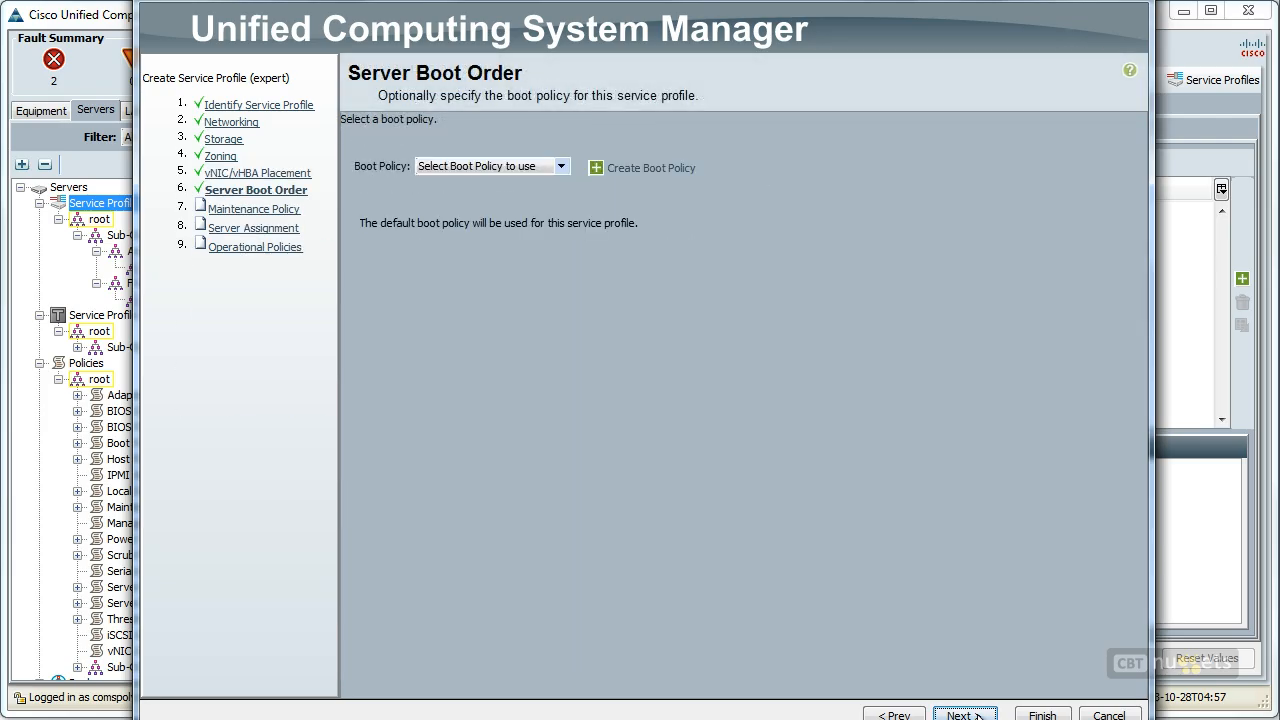
# Set the boot policy to default and continue to the Maintenance Policy page
pyautogui.click(530, 167)
pyautogui.click(464, 266)
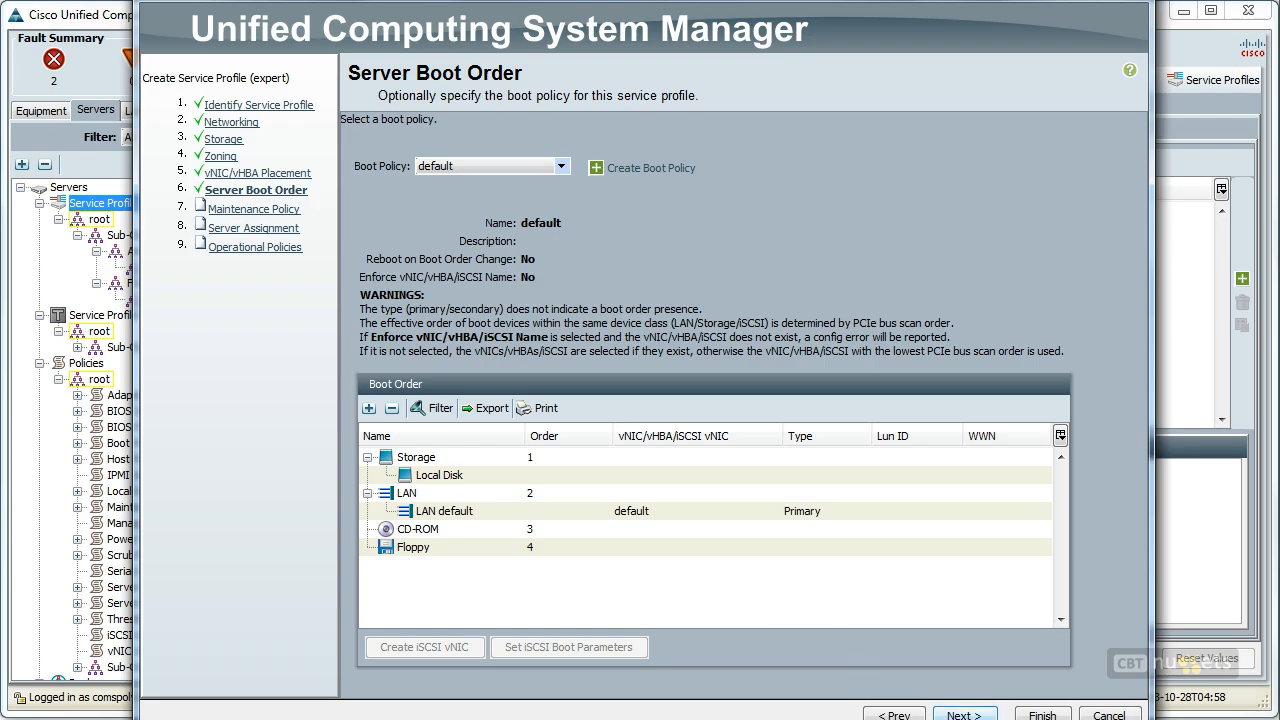
pyautogui.click(964, 714)
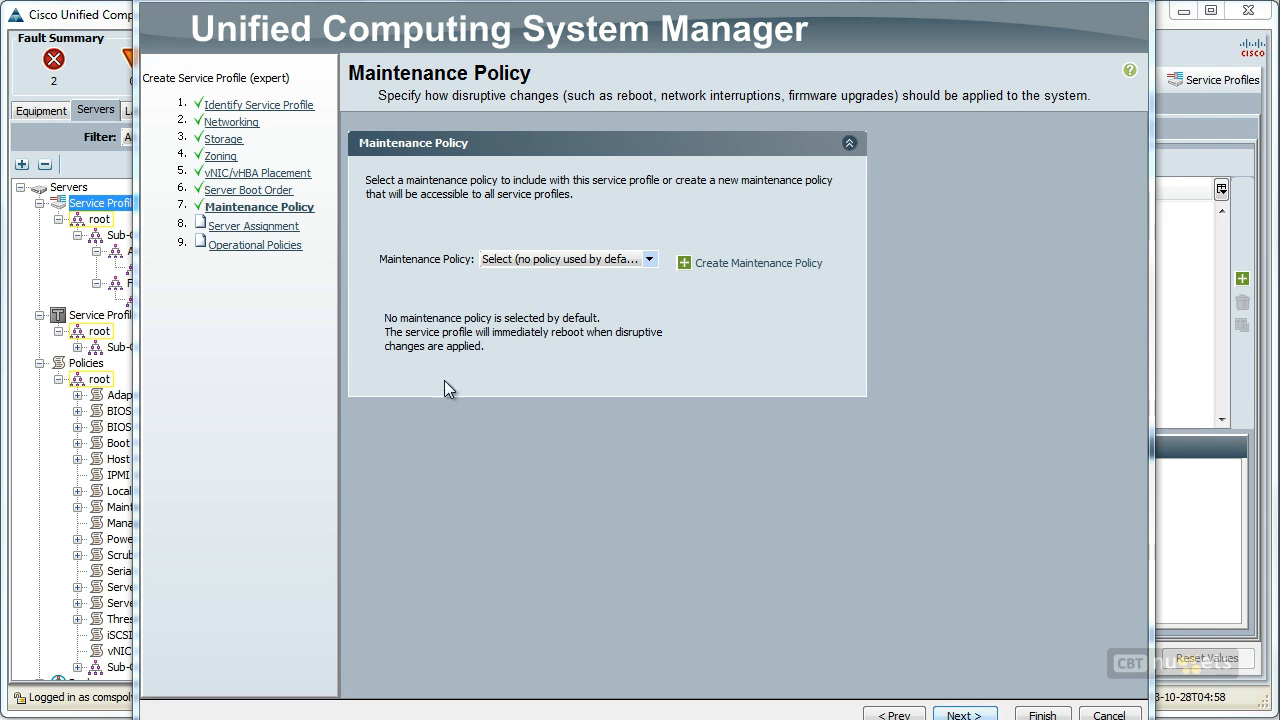
# Skip the maintenance policy, check the server assignment choices, keep Assign Later and continue to Operational Policies
pyautogui.click(284, 226)
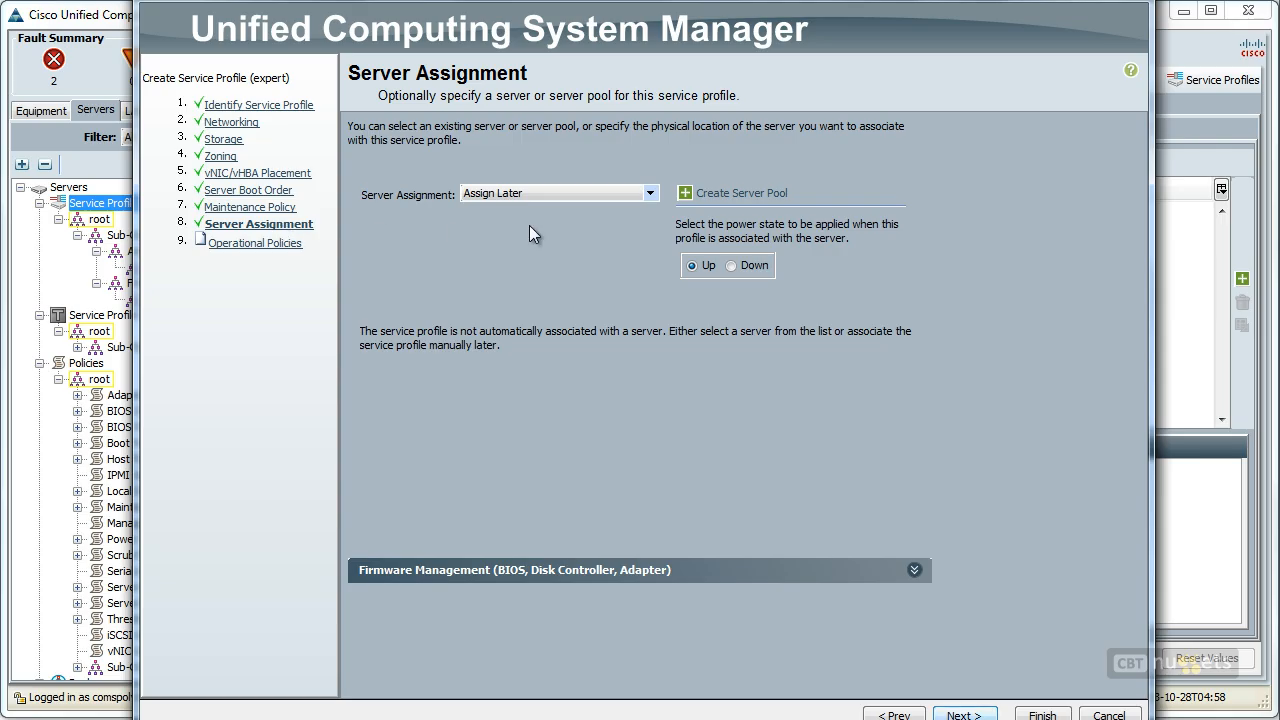
pyautogui.click(648, 196)
pyautogui.scroll(-1, 656, 236)
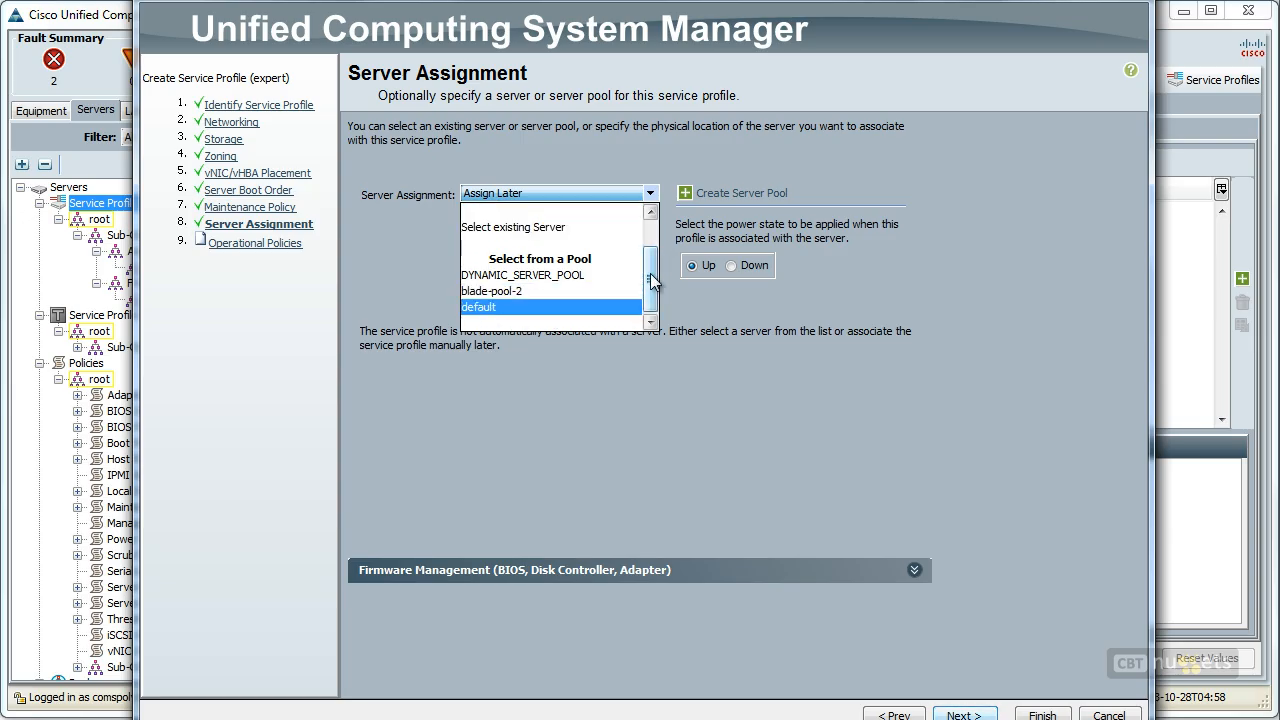
pyautogui.scroll(2, 656, 282)
pyautogui.click(877, 177)
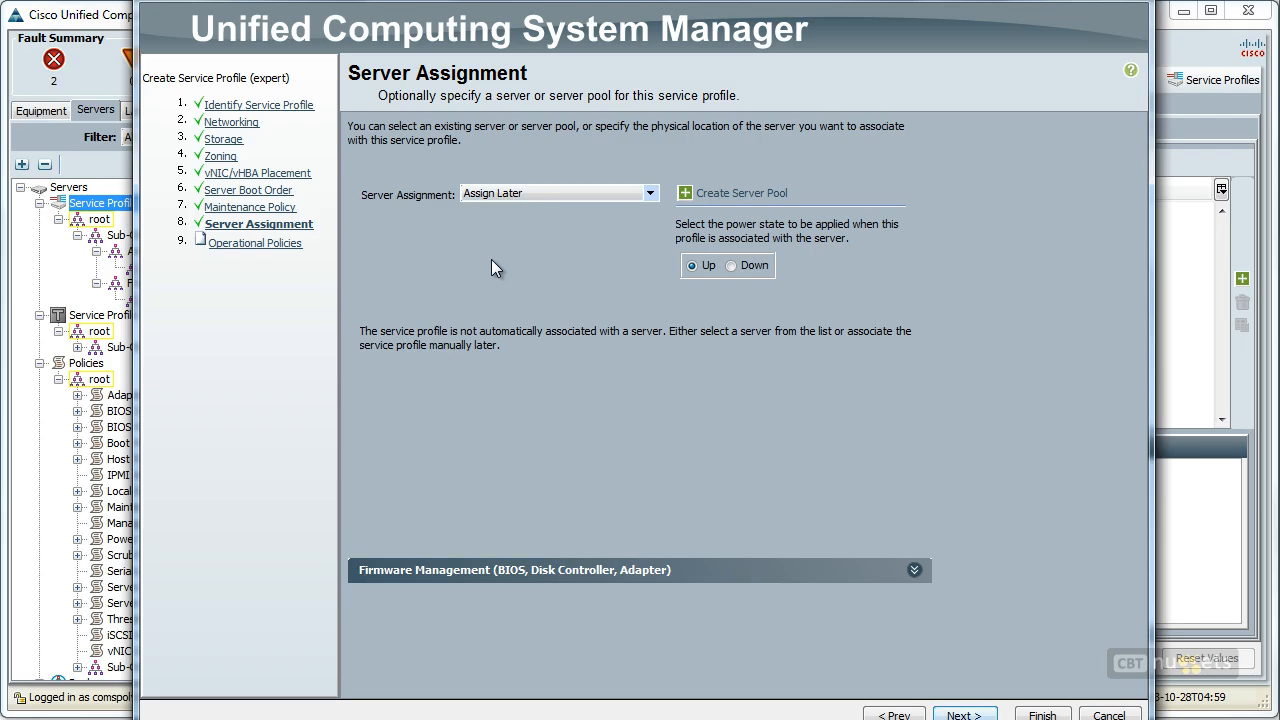
pyautogui.click(962, 714)
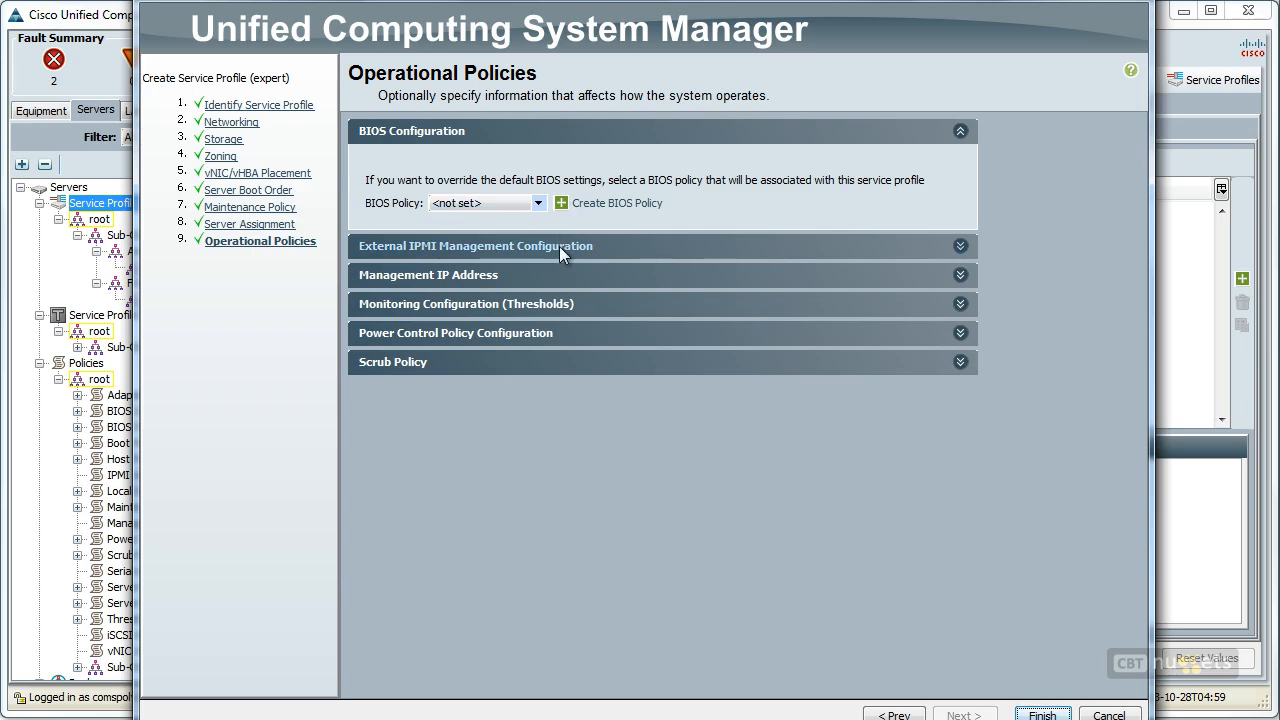
# Check the Management IP Address and Scrub Policy settings, keep their defaults, and finish creating service profile TEST, submitting all listed changes
pyautogui.click(500, 272)
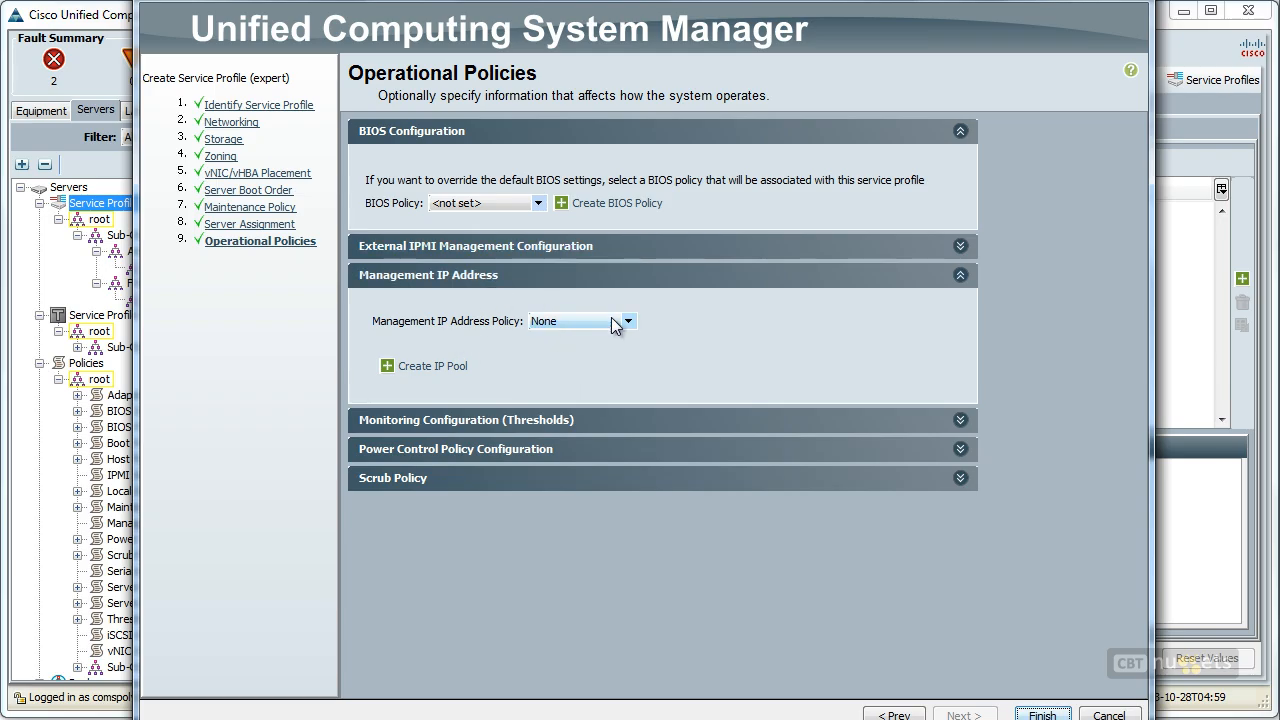
pyautogui.click(395, 476)
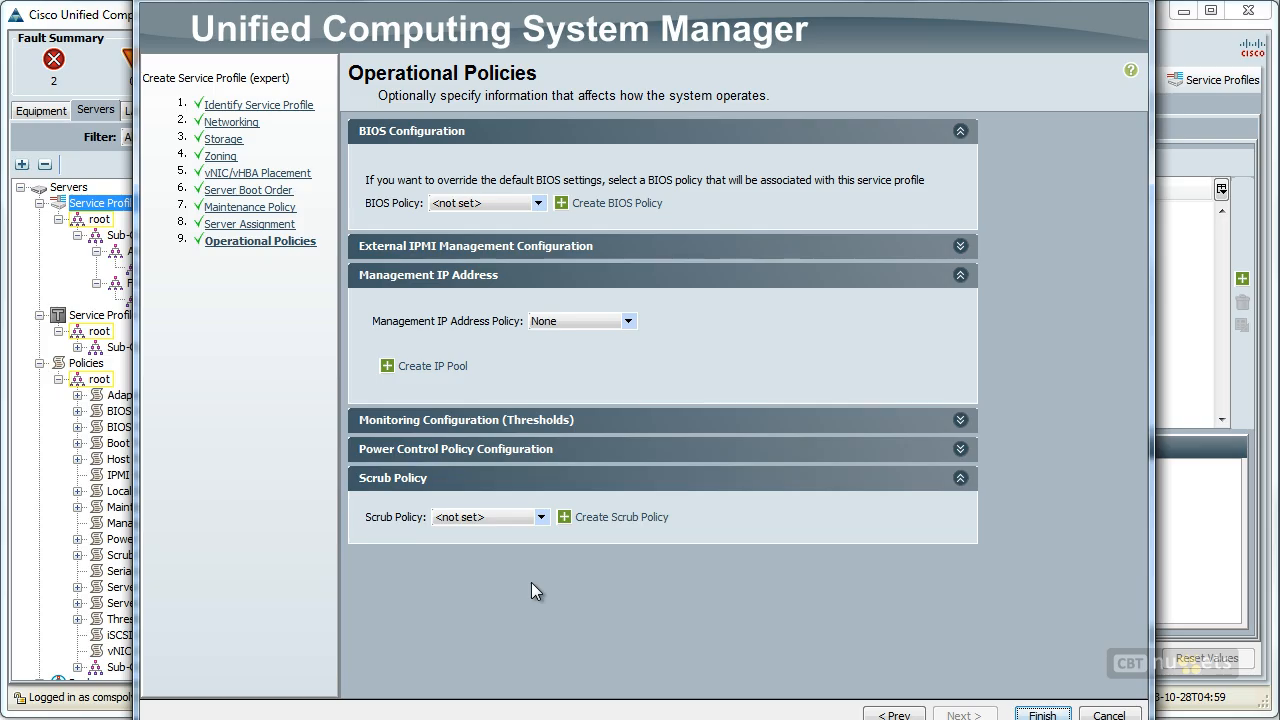
pyautogui.click(1060, 716)
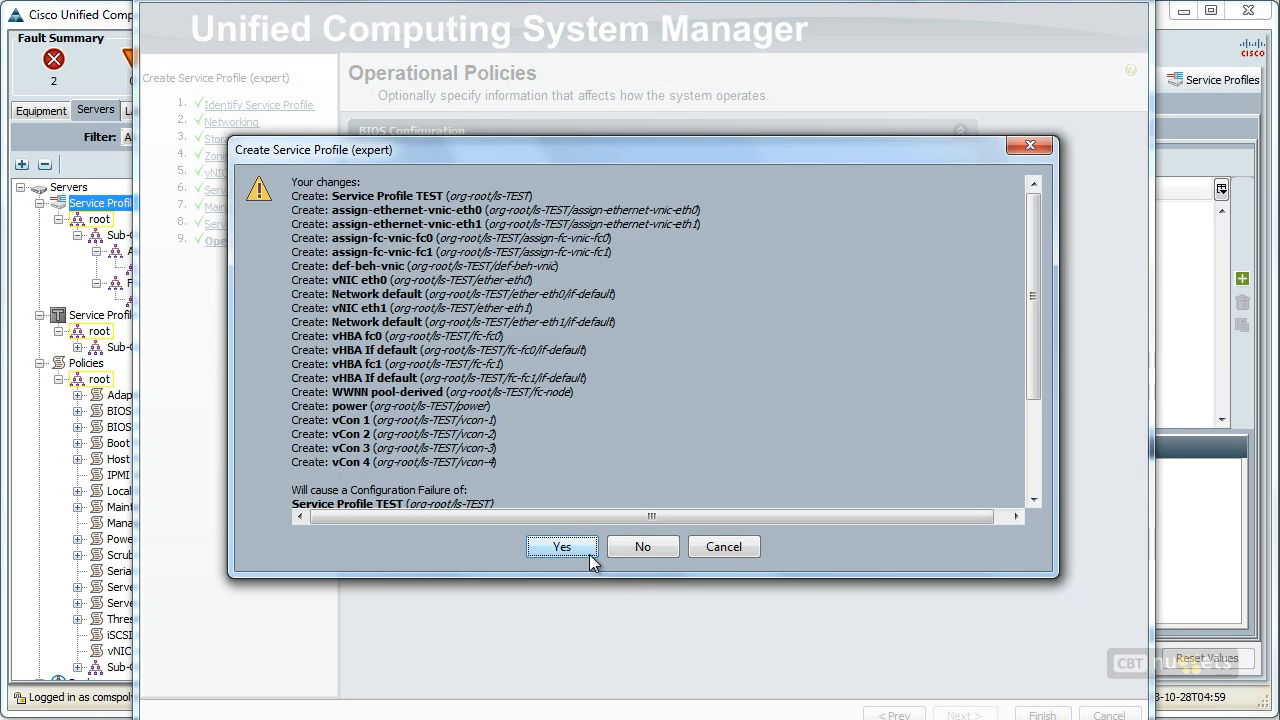
pyautogui.moveTo(1036, 289); pyautogui.dragTo(1033, 434)
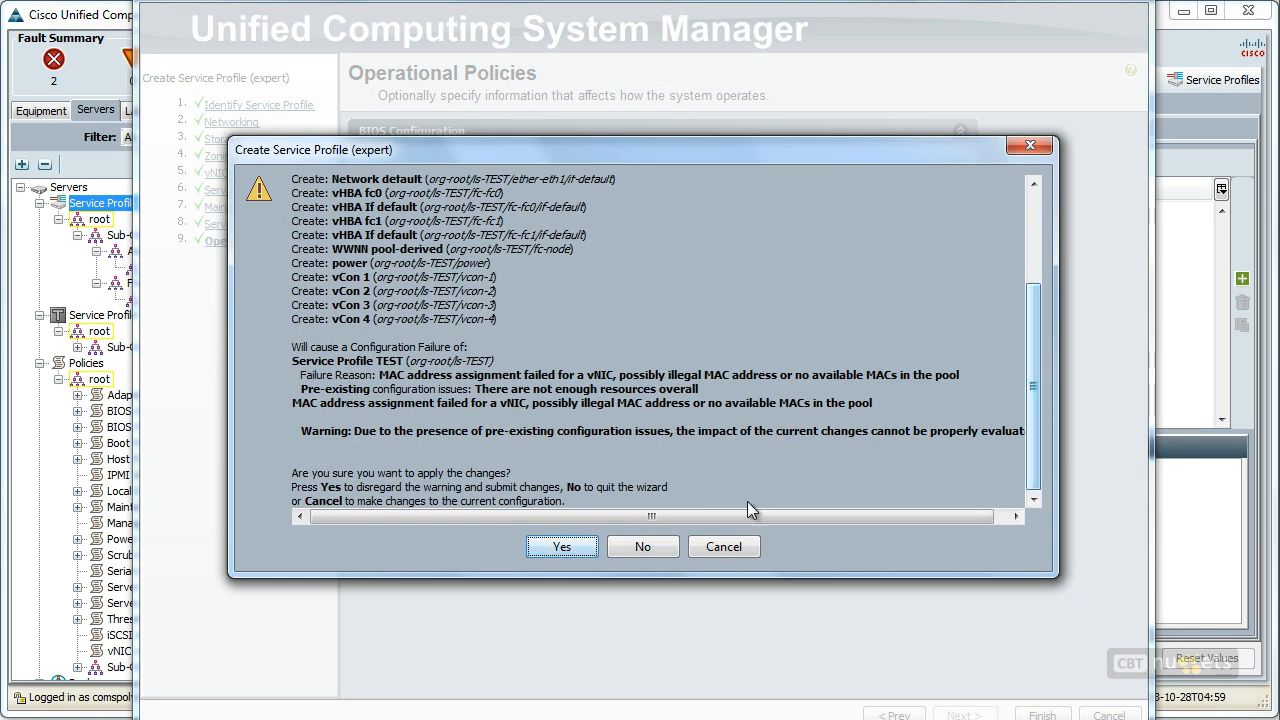
pyautogui.click(563, 547)
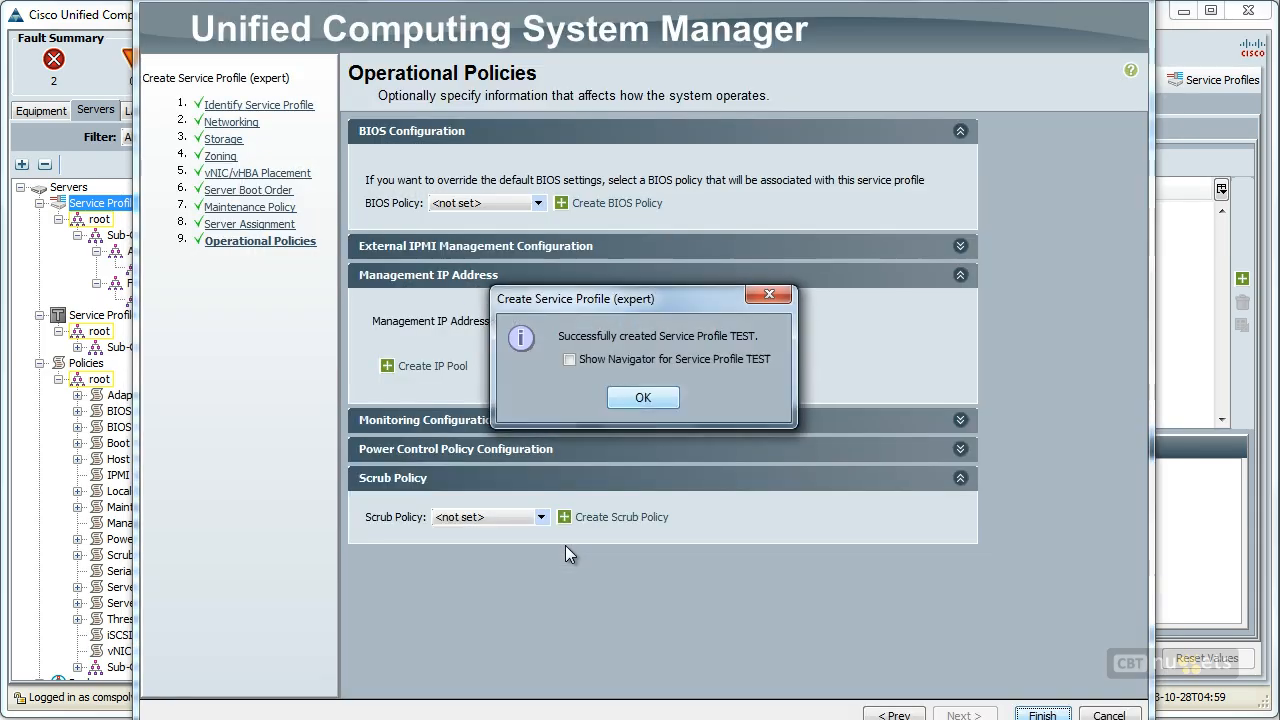
pyautogui.click(643, 398)
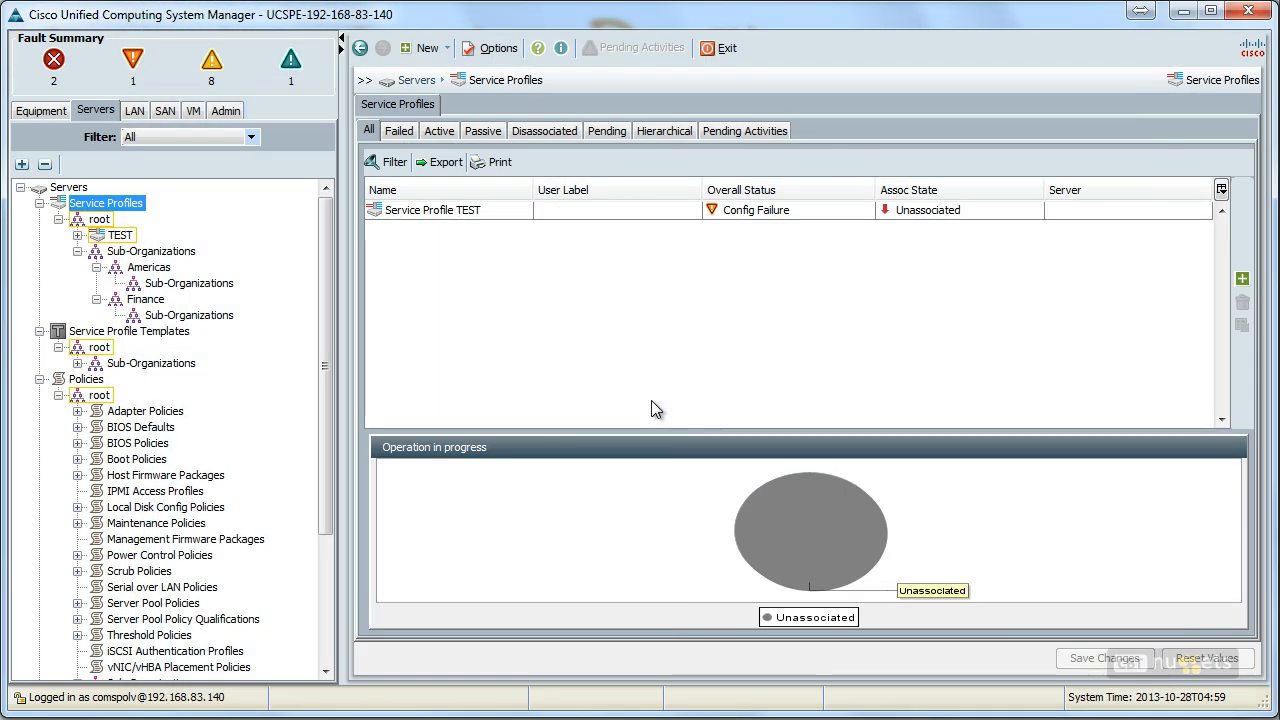
# Open service profile TEST from its overall status entry and expand the status details to examine the configuration error
pyautogui.moveTo(796, 512)
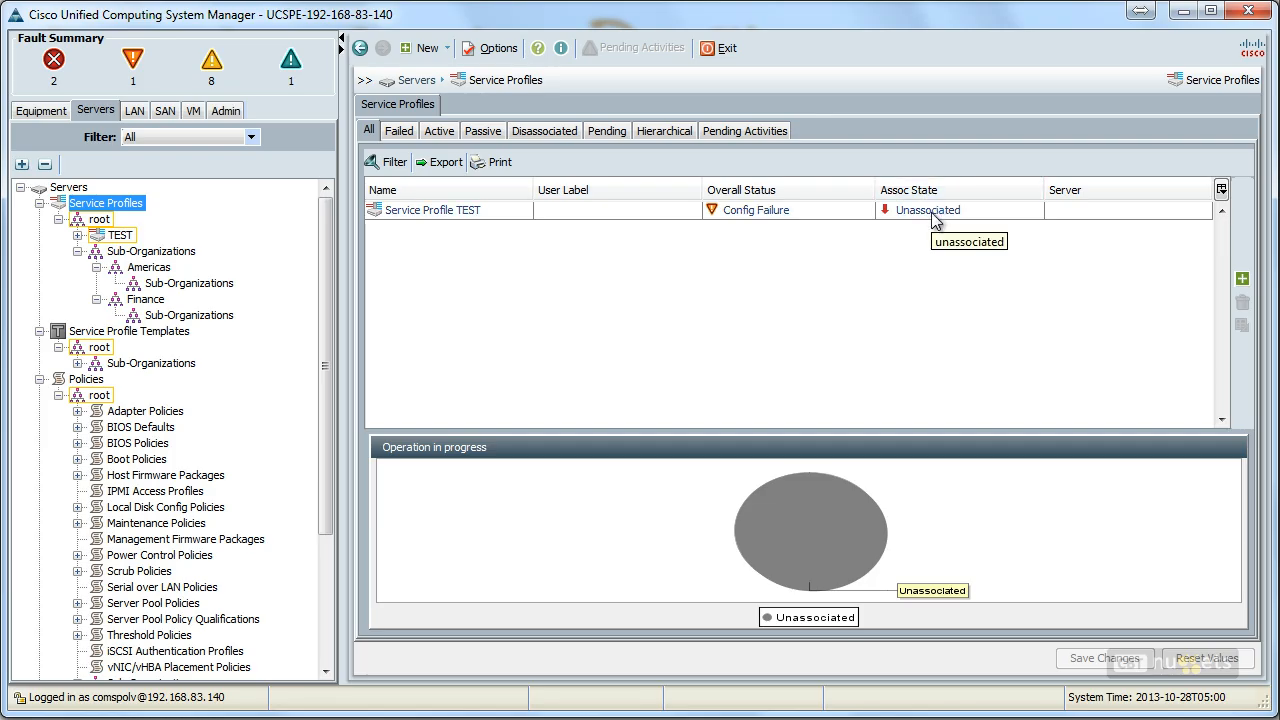
pyautogui.click(755, 213)
pyautogui.doubleClick(749, 212)
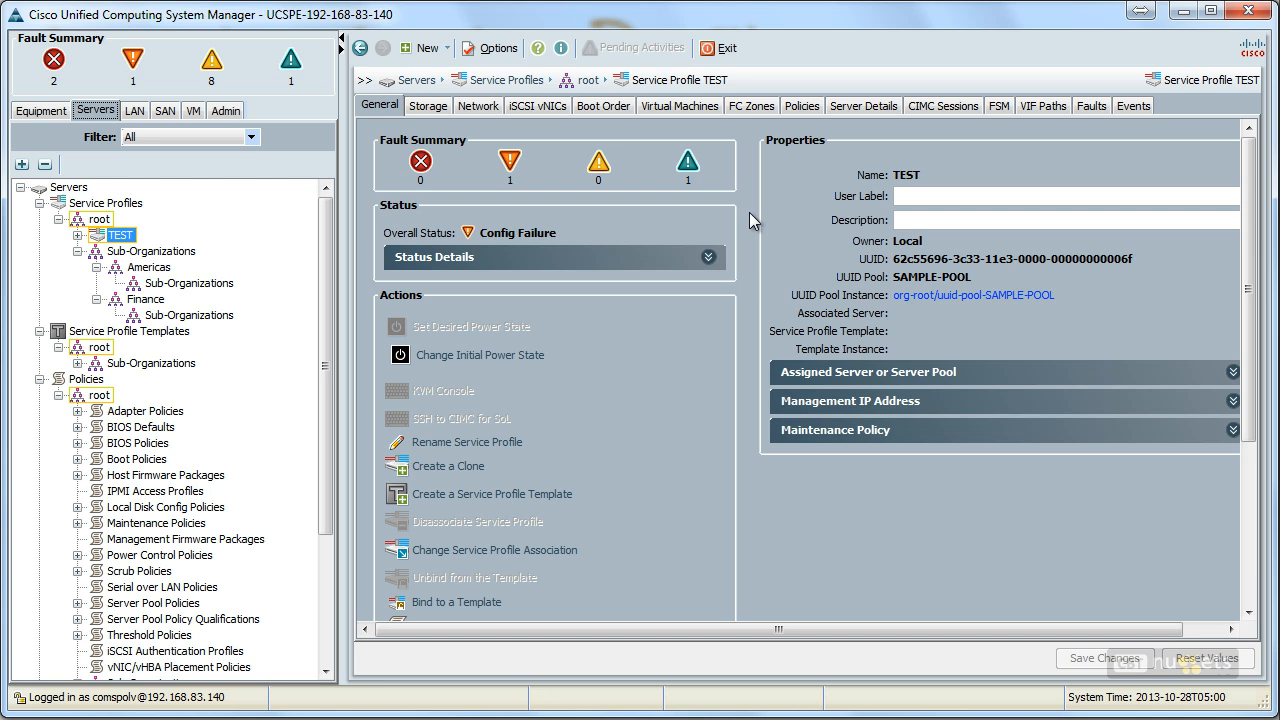
pyautogui.click(708, 258)
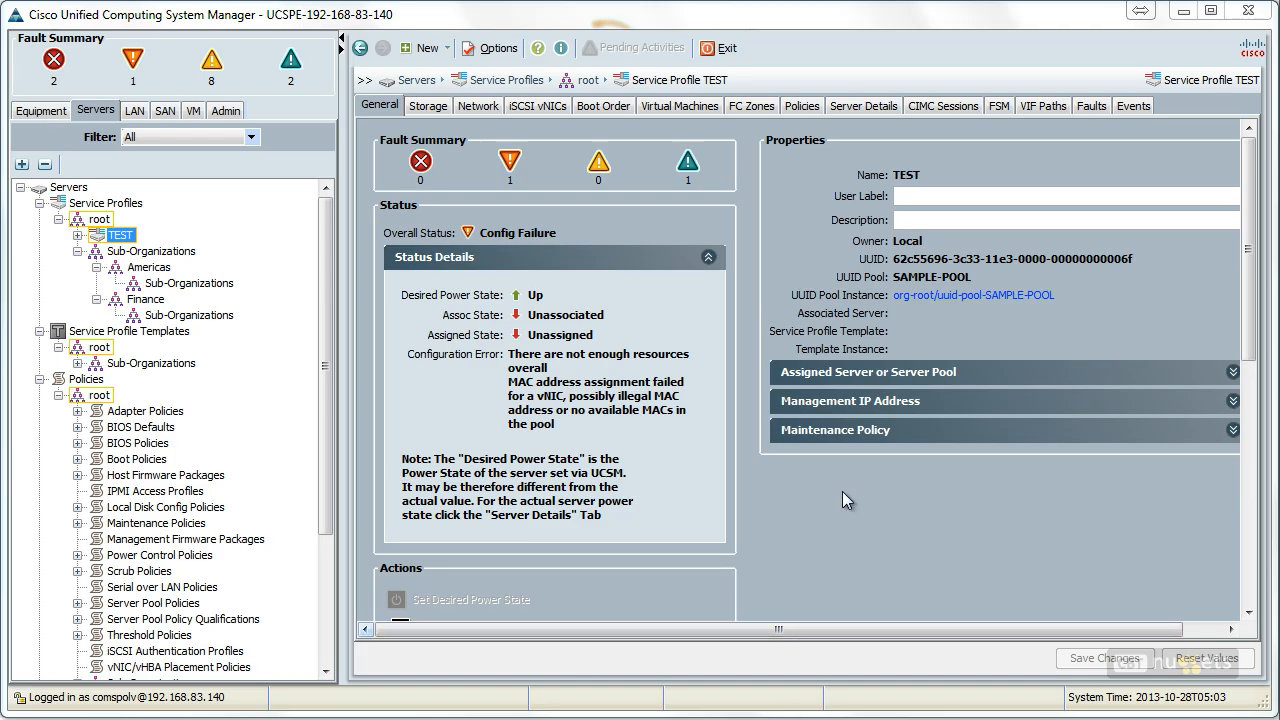
# Look through the server assignment choices for changing the TEST profile's association, cancelling without a change
pyautogui.moveTo(1250, 330); pyautogui.dragTo(1229, 503)
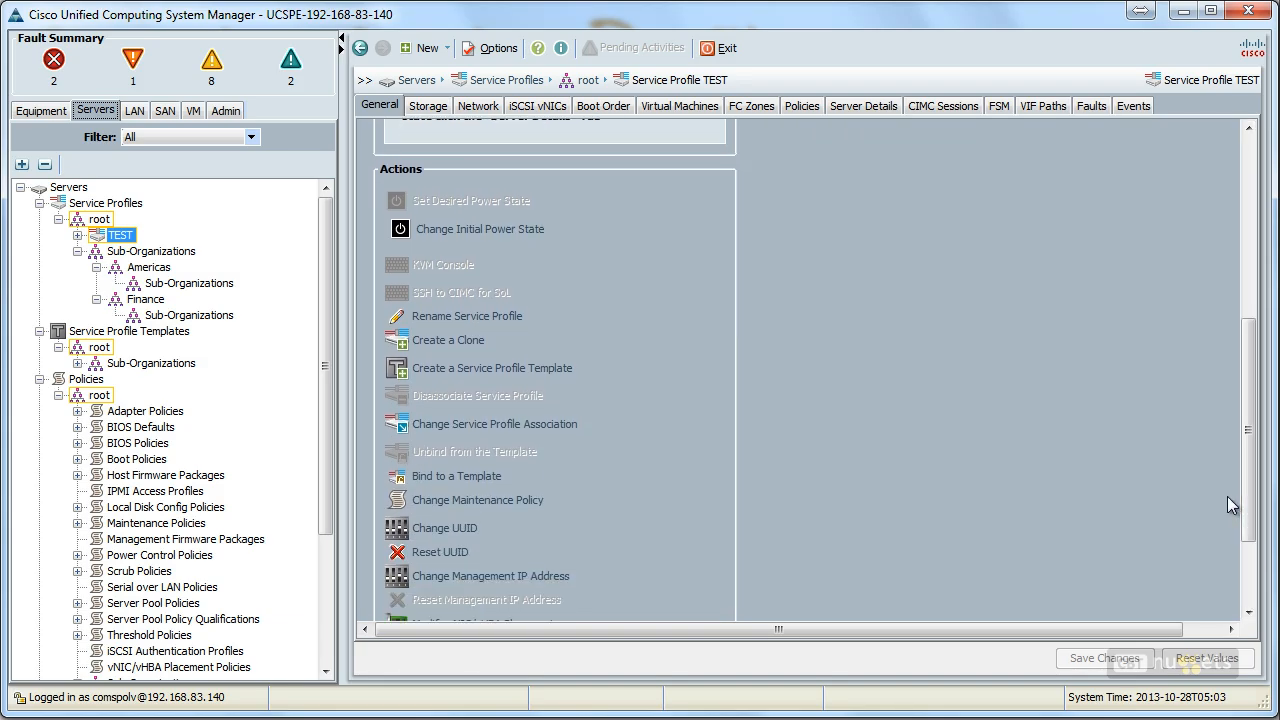
pyautogui.click(451, 425)
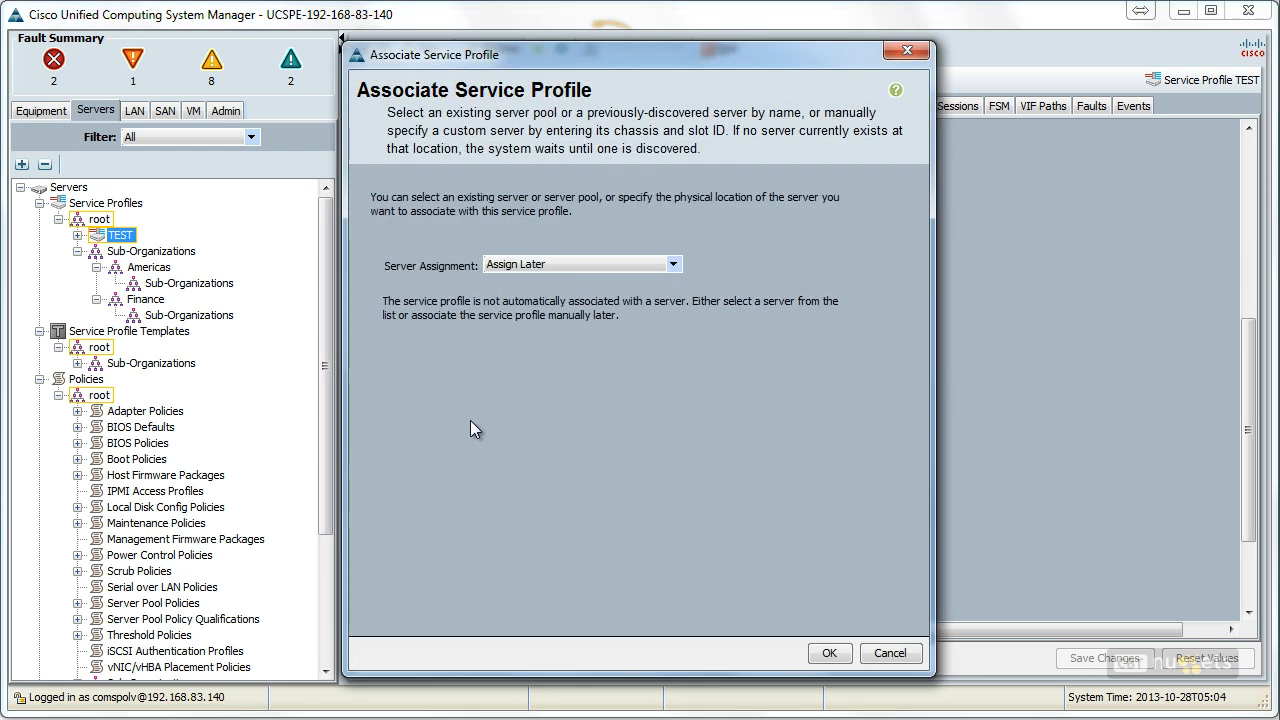
pyautogui.click(572, 265)
pyautogui.click(572, 264)
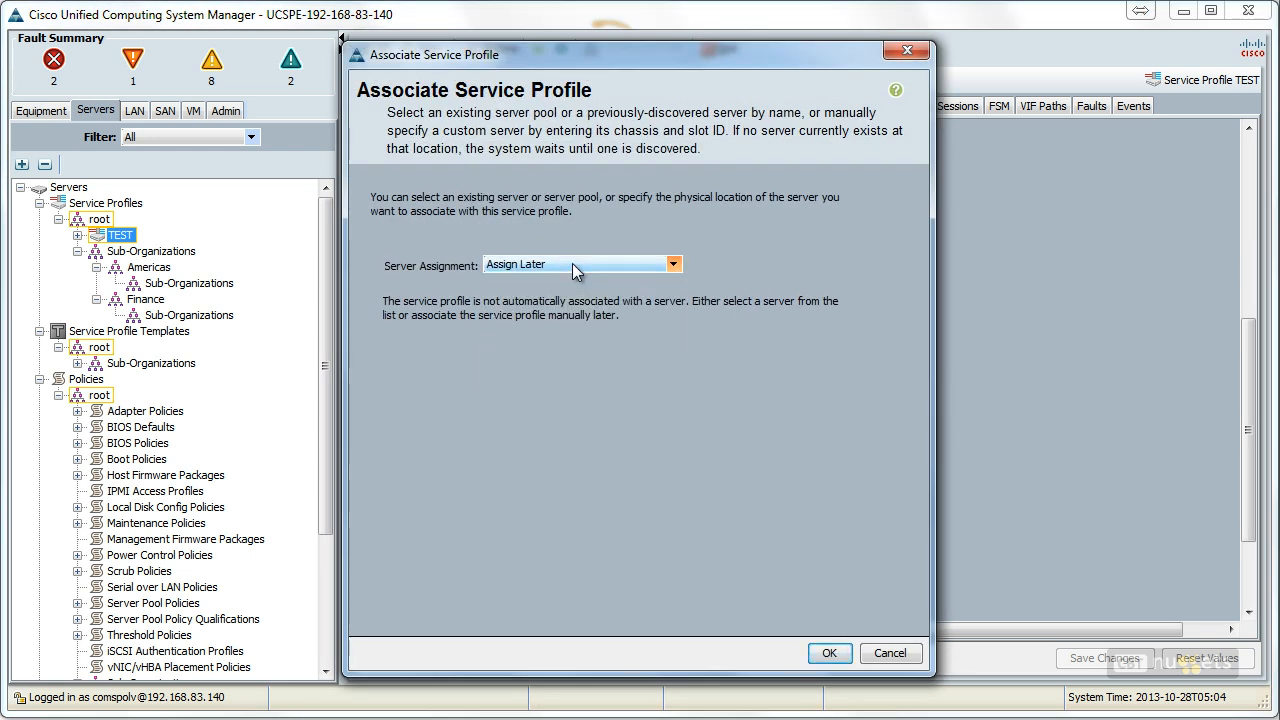
pyautogui.click(886, 655)
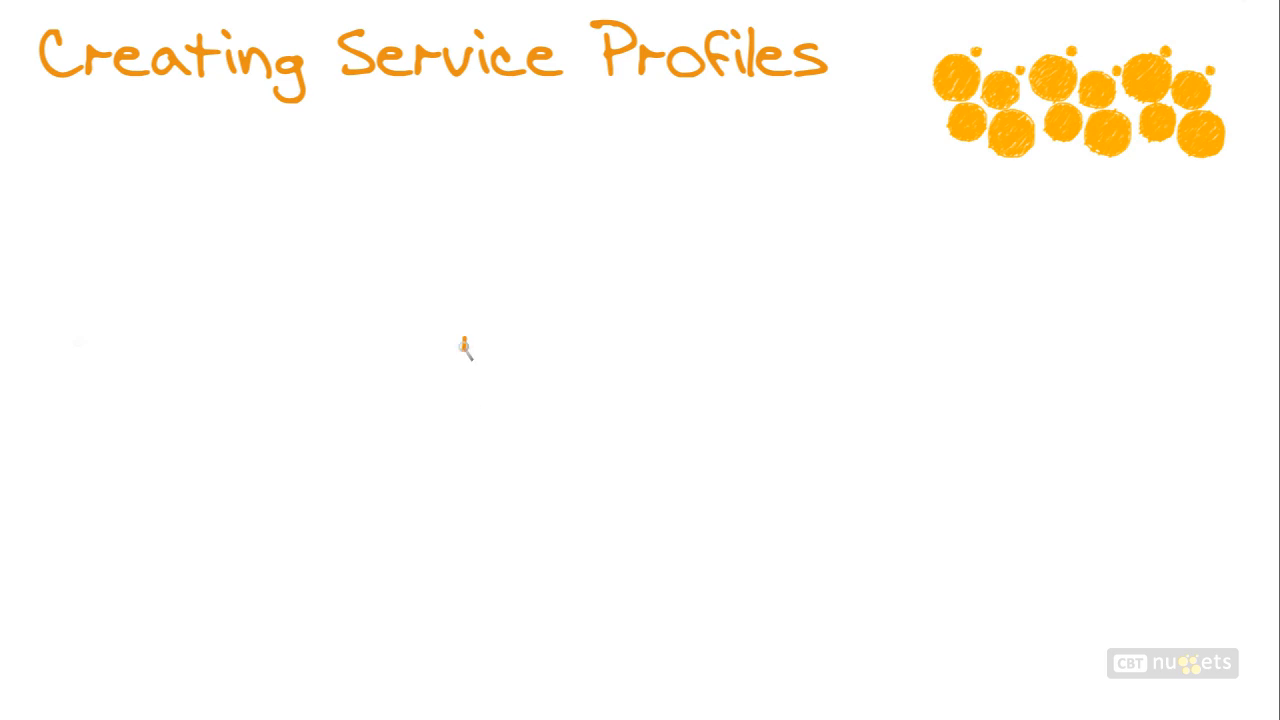
pyautogui.moveTo(463, 343)
pyautogui.mouseDown()
pyautogui.moveTo(514, 393)
pyautogui.moveTo(703, 332)
pyautogui.moveTo(460, 342)
pyautogui.mouseUp()
pyautogui.moveTo(795, 286); pyautogui.dragTo(726, 310)
pyautogui.moveTo(739, 295)
pyautogui.mouseDown()
pyautogui.moveTo(726, 311)
pyautogui.moveTo(759, 308)
pyautogui.mouseUp()
pyautogui.moveTo(526, 375)
pyautogui.mouseDown()
pyautogui.moveTo(538, 366)
pyautogui.moveTo(529, 378)
pyautogui.mouseUp()
pyautogui.moveTo(557, 367); pyautogui.dragTo(565, 366)
pyautogui.moveTo(583, 356); pyautogui.dragTo(664, 367)
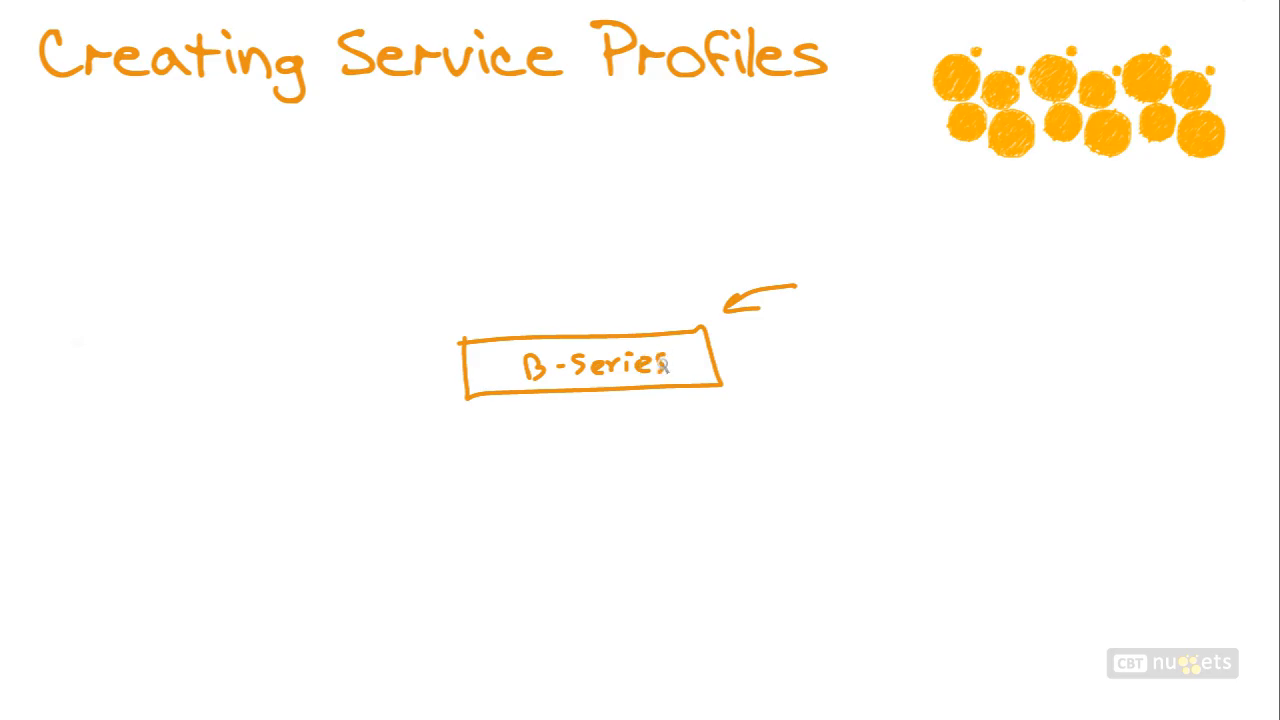